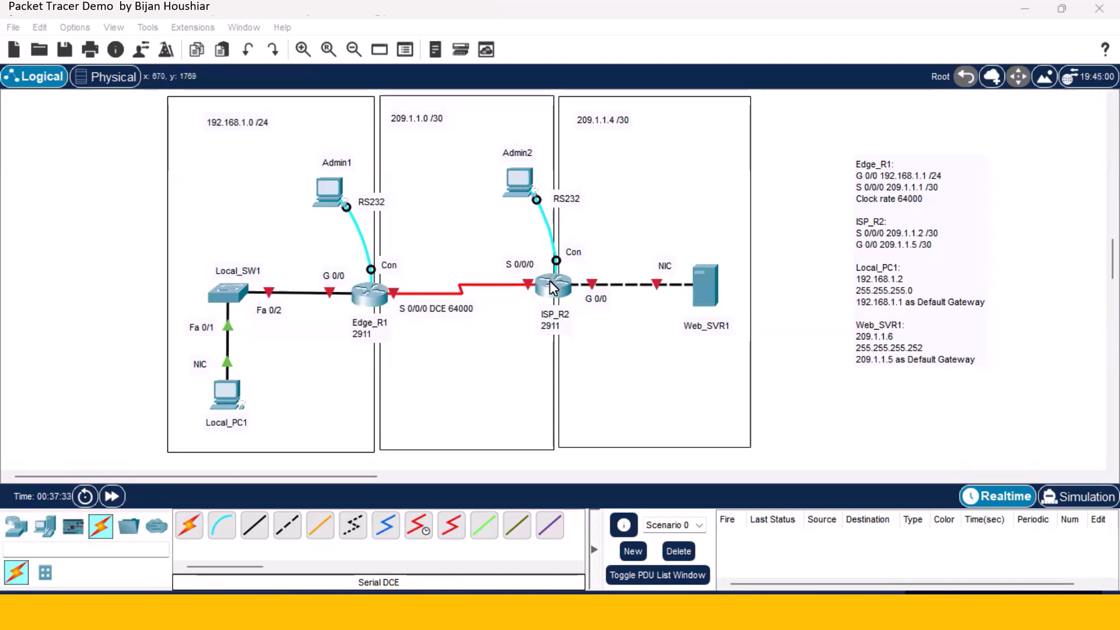
Step: Open a terminal session from Admin1 to Edge_R1 with the default port settings, 9600 bits per second and 8 data bits
click(337, 196)
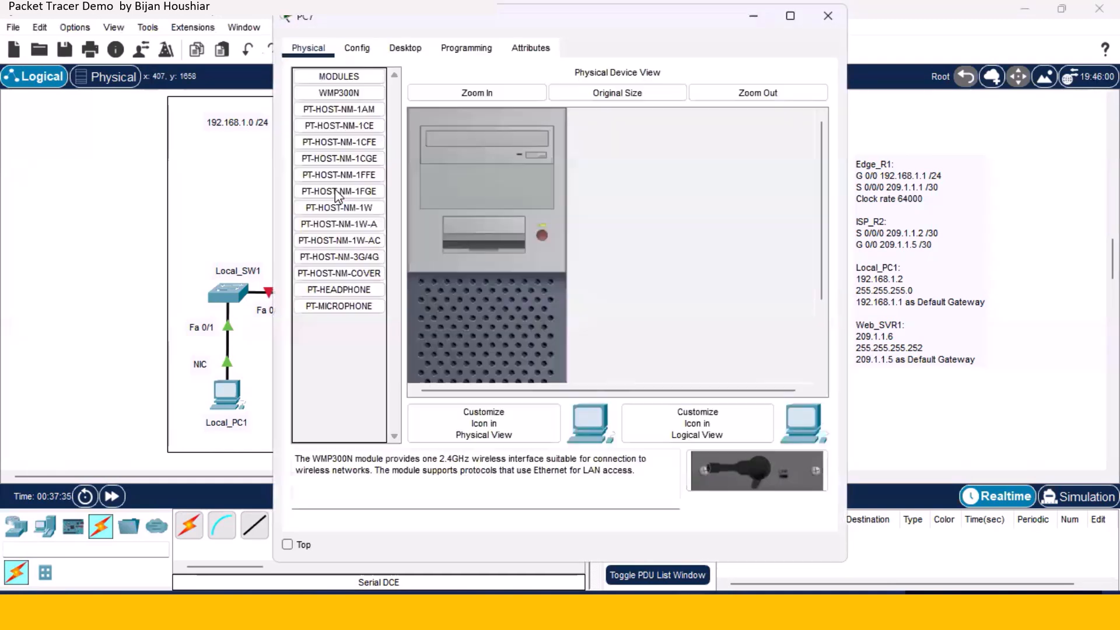
click(338, 191)
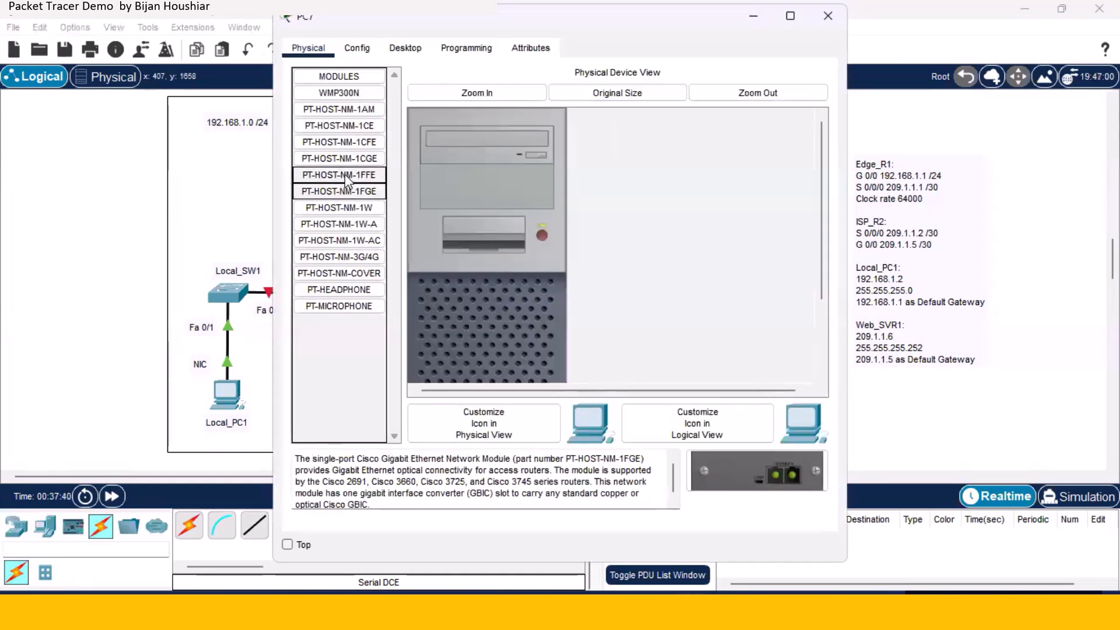
click(402, 50)
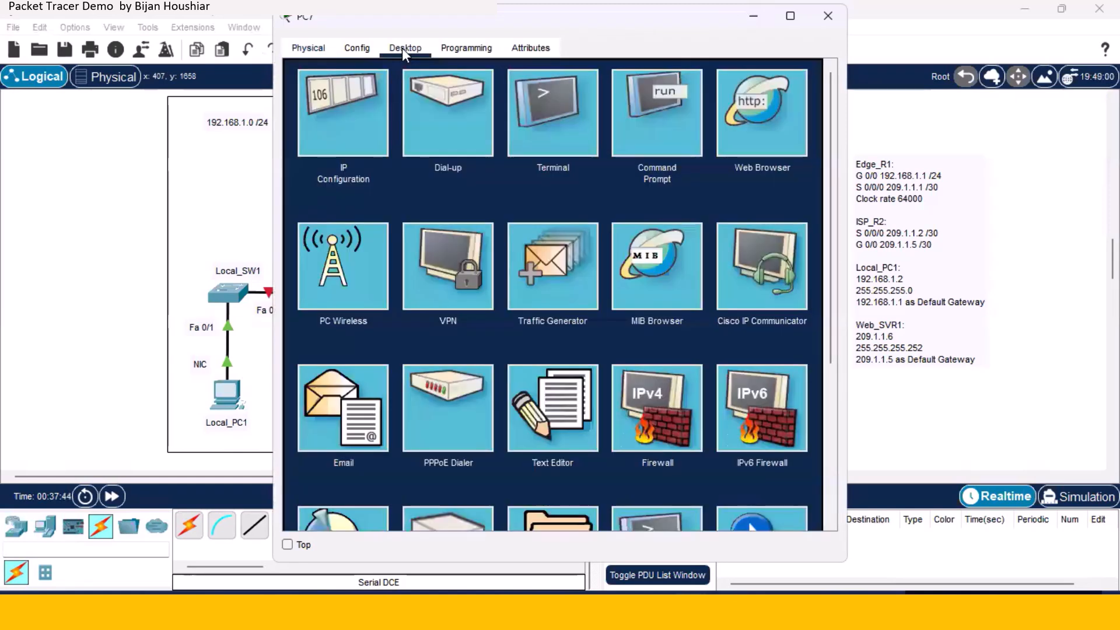
click(549, 116)
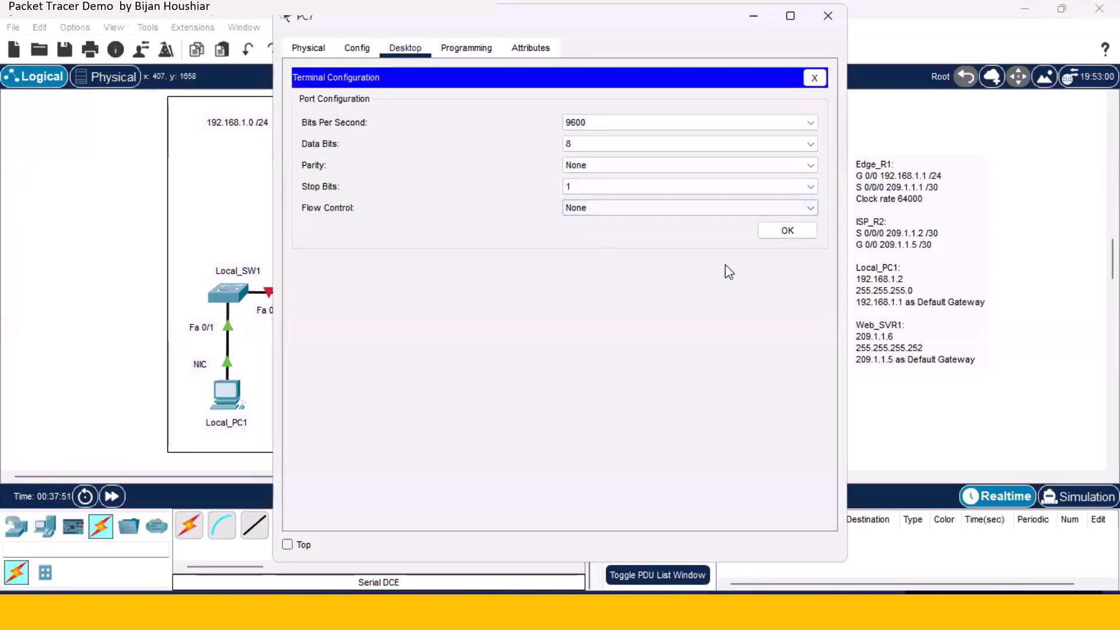
click(786, 230)
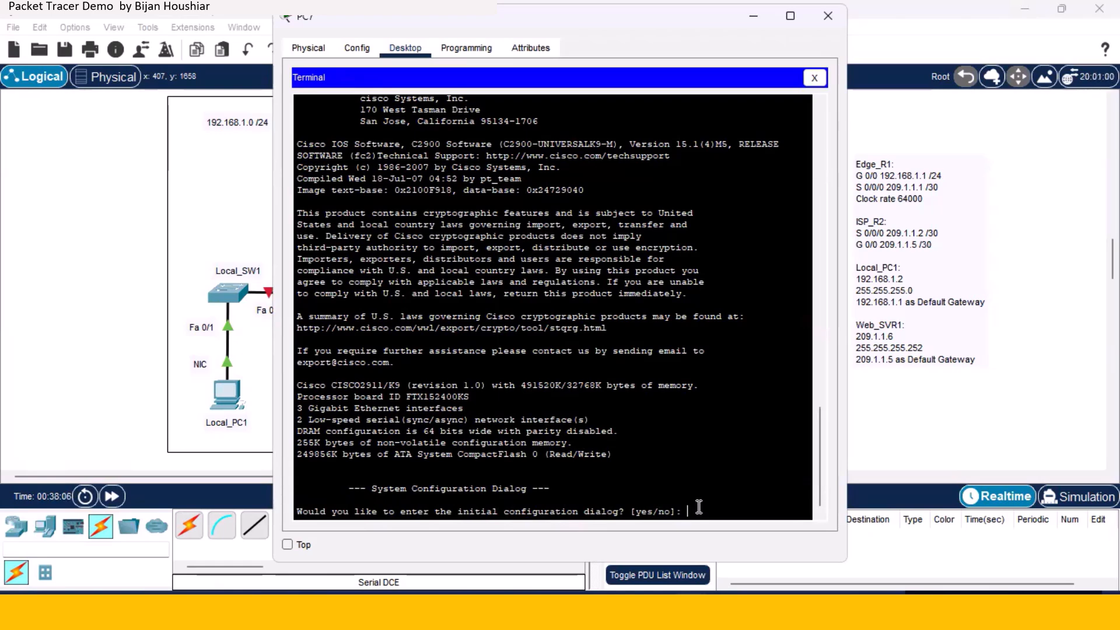
Step: Decline the router's initial configuration dialog and start the command-line session
text(n)
key(Return)
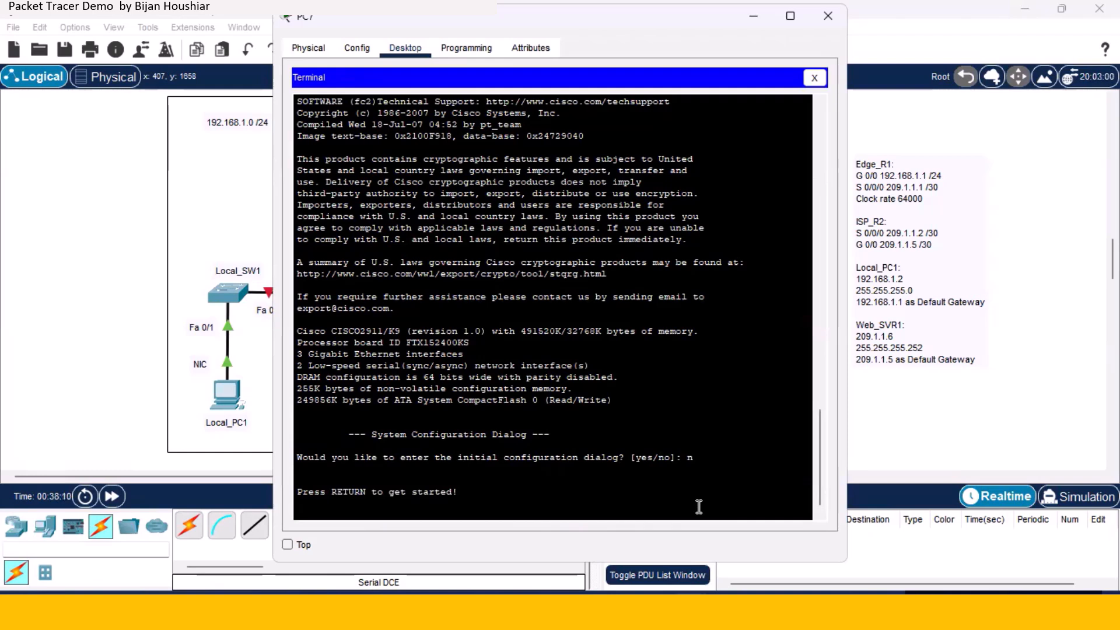
key(Return)
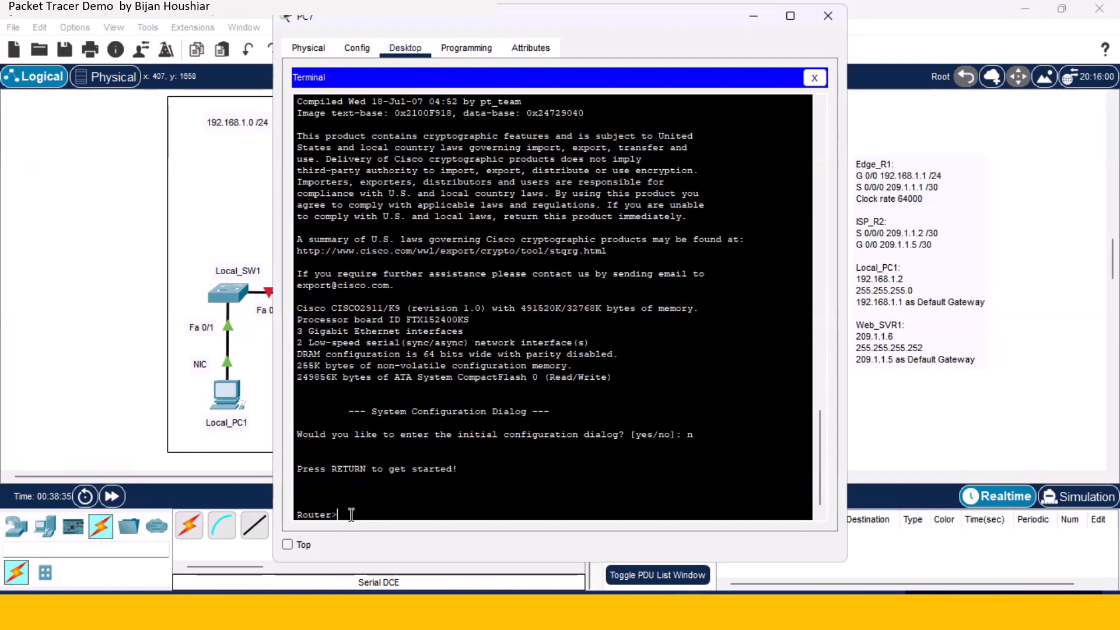
Step: Enter privileged EXEC mode with enable and global configuration mode with configure terminal
text(enable)
key(Return)
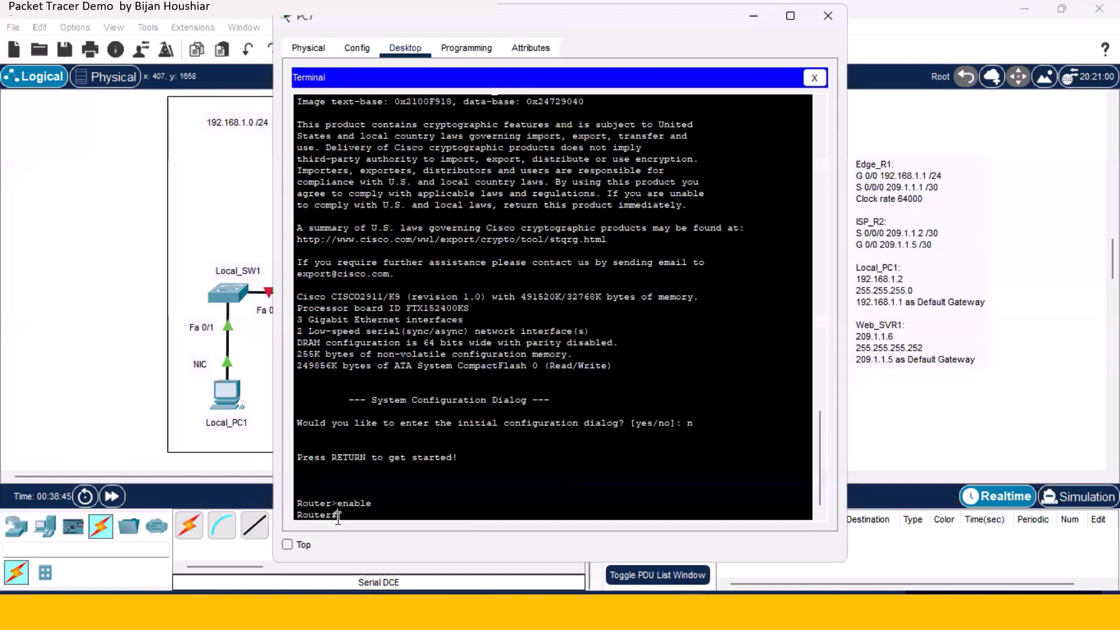
drag(340, 516, 291, 513)
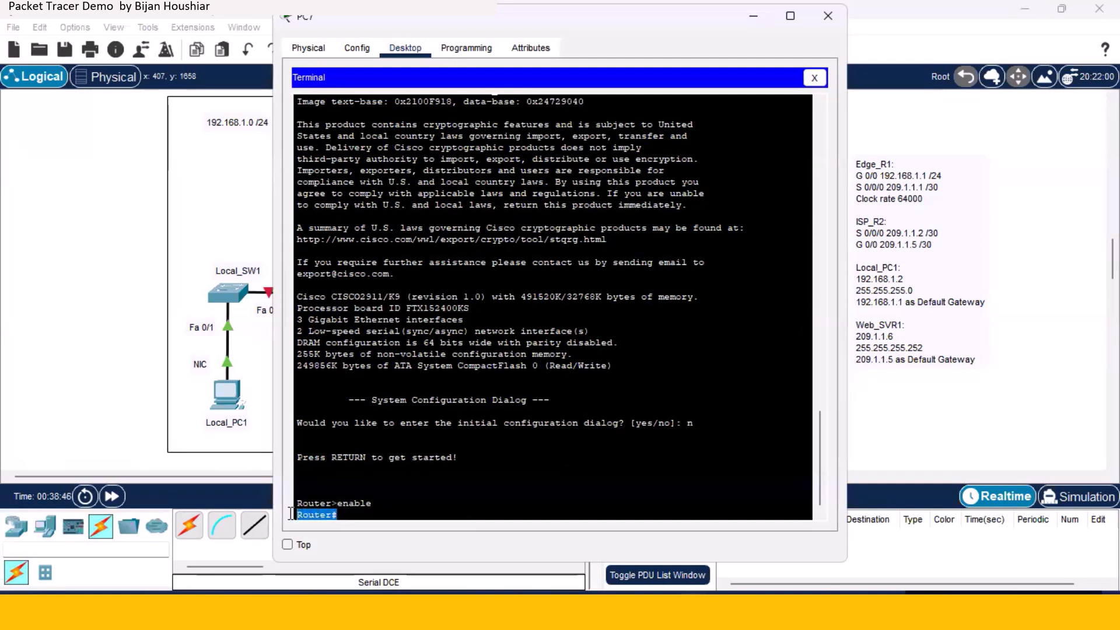
click(341, 516)
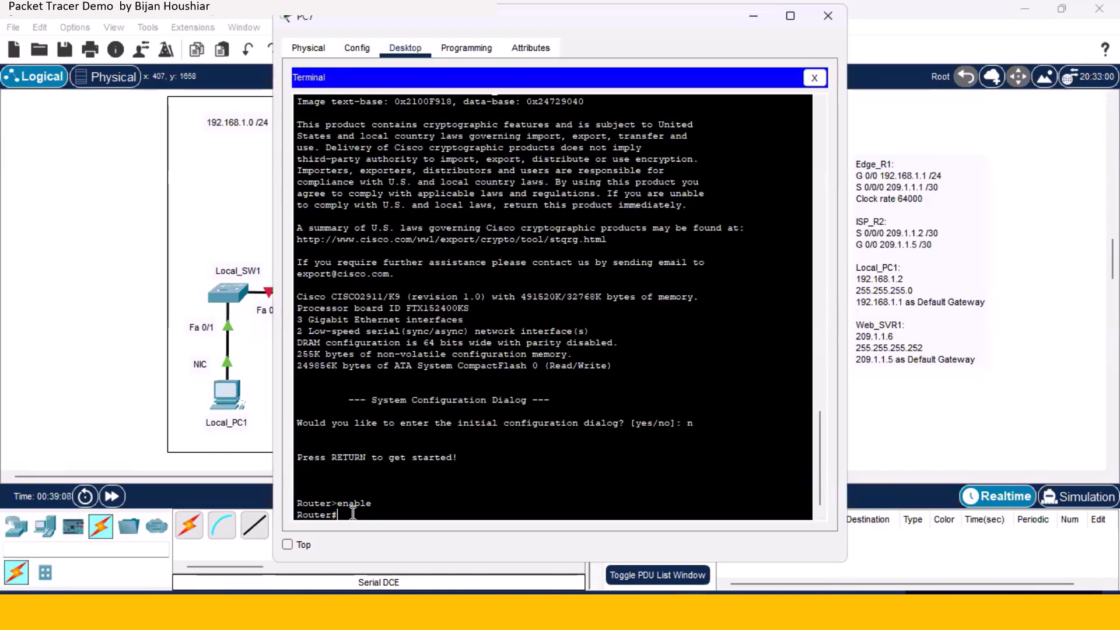
text(configure )
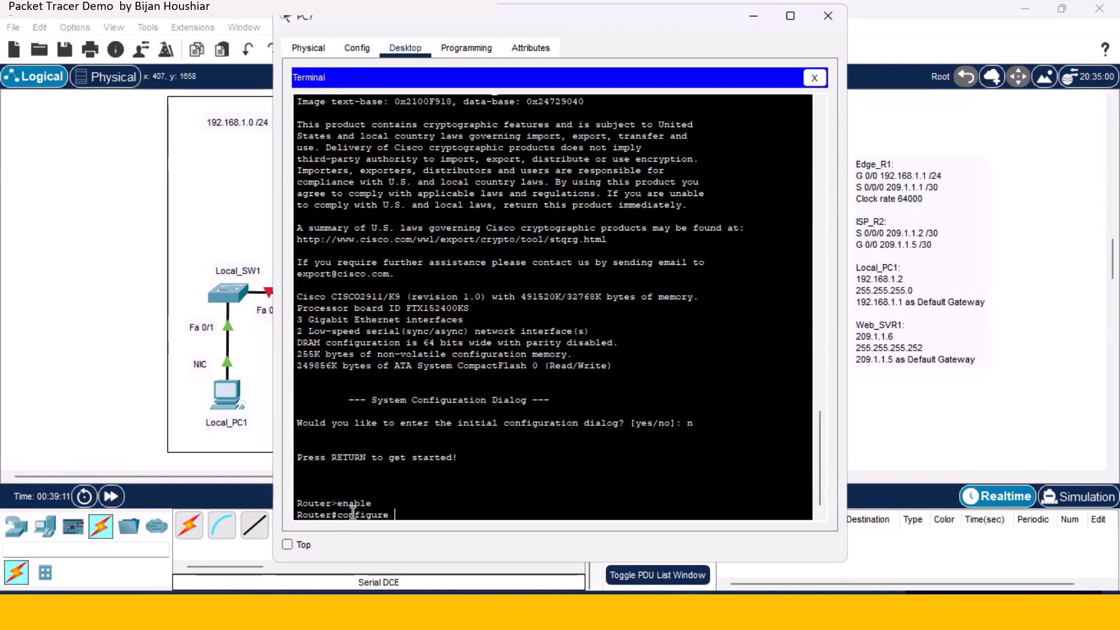
text(term)
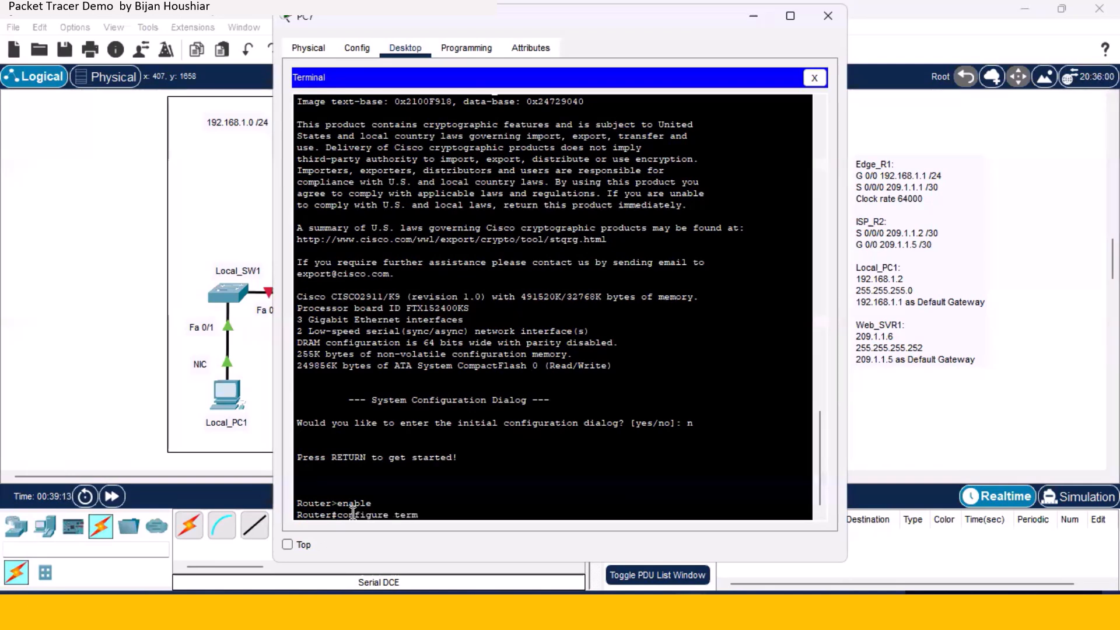
text(inal)
key(Return)
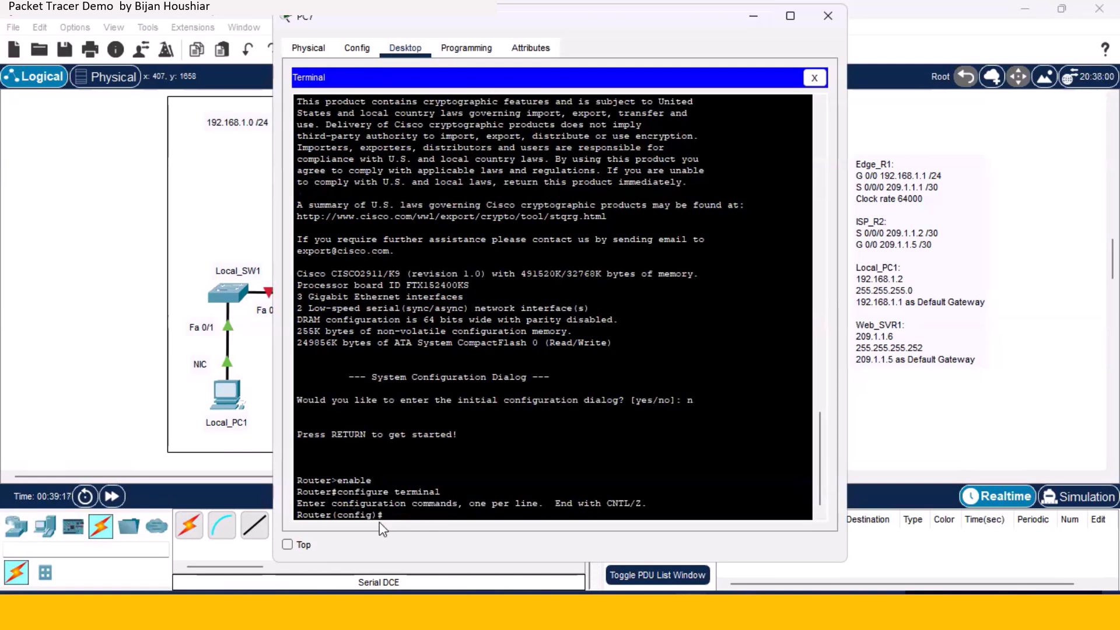
drag(386, 513, 299, 511)
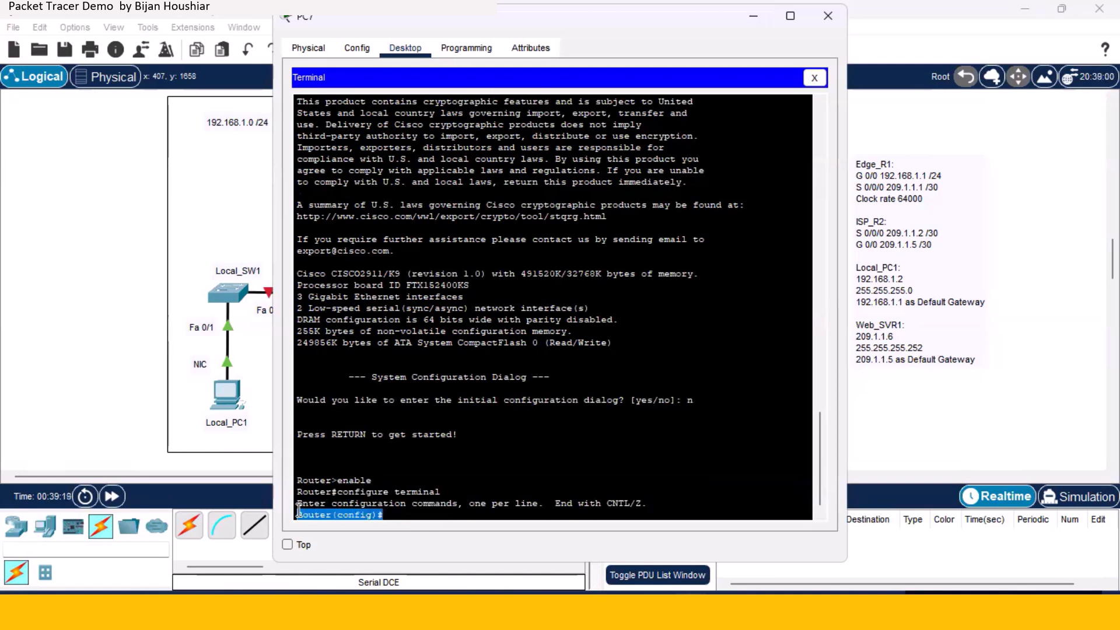
click(397, 515)
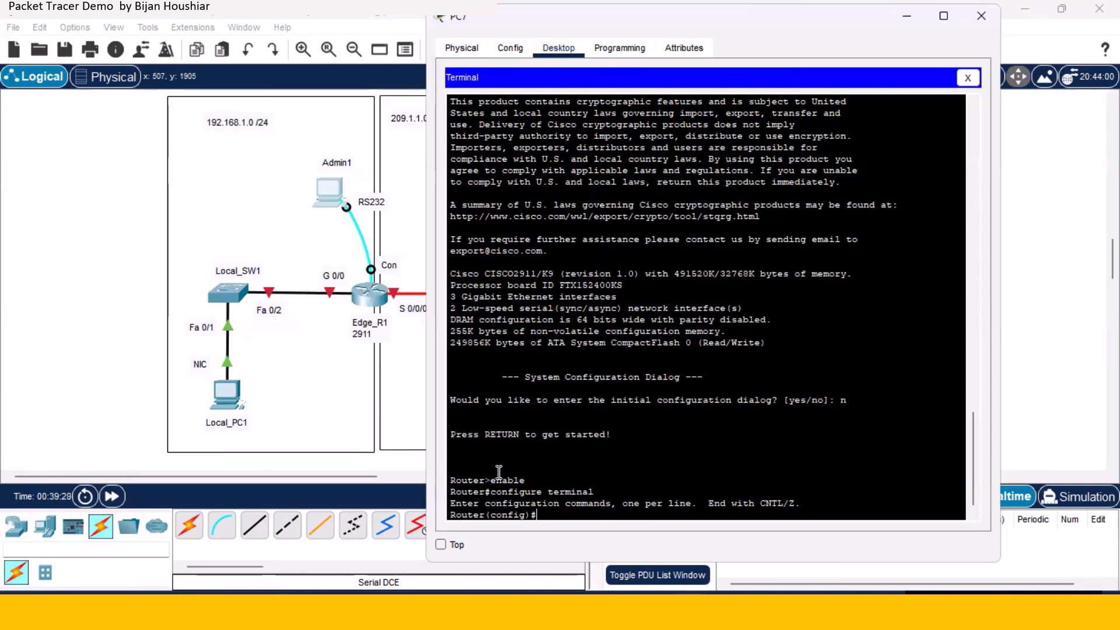
Step: Set the router's hostname to Edge_R1
text(hostname E)
text(dge)
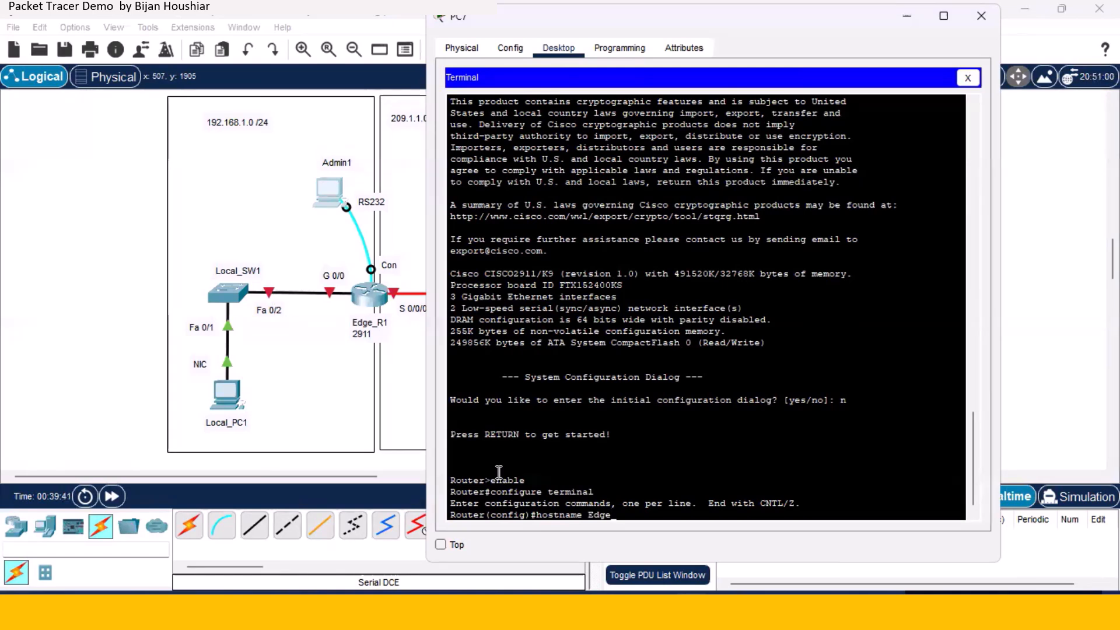
text(_R1)
key(Return)
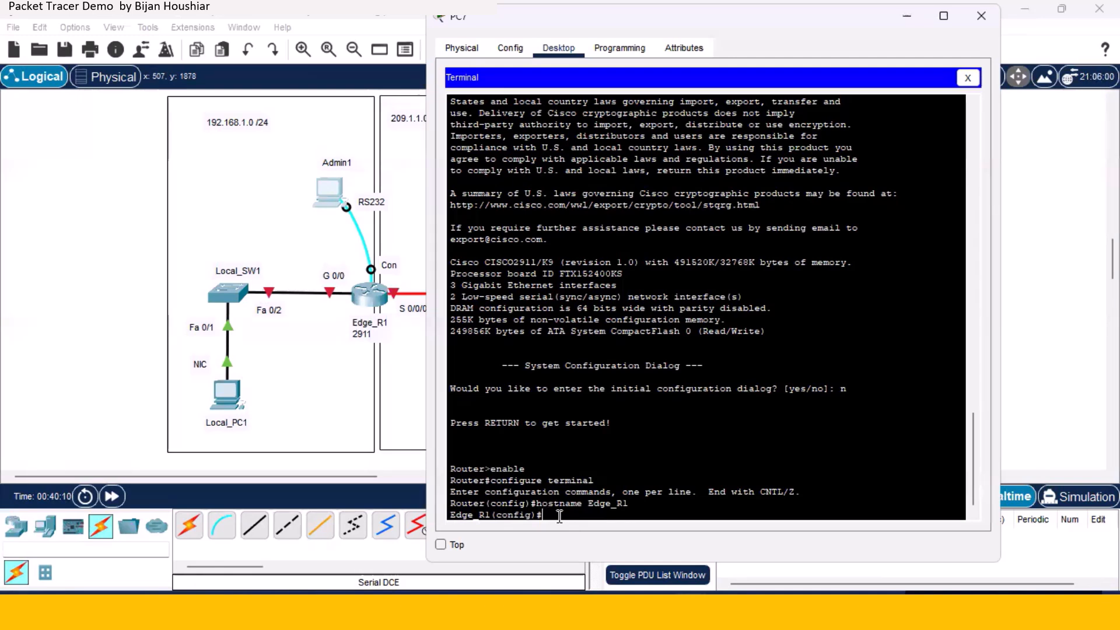
Step: Assign IP address 192.168.1.1 with subnet mask 255.255.255.0 to interface g 0/0 on Edge_R1
text(int g 0)
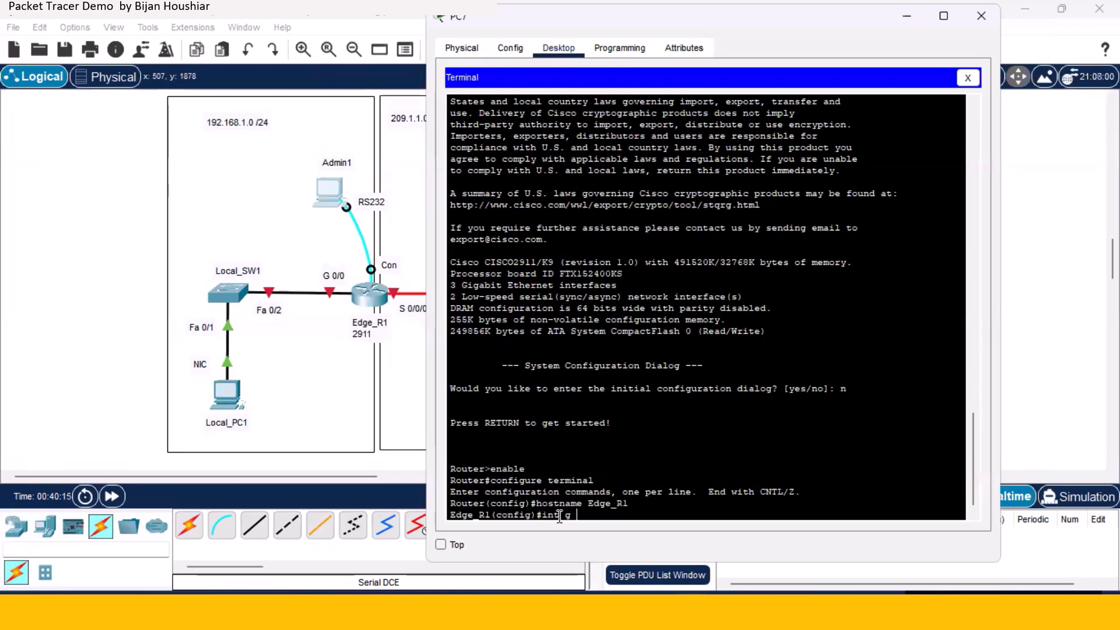
text(/0)
key(Return)
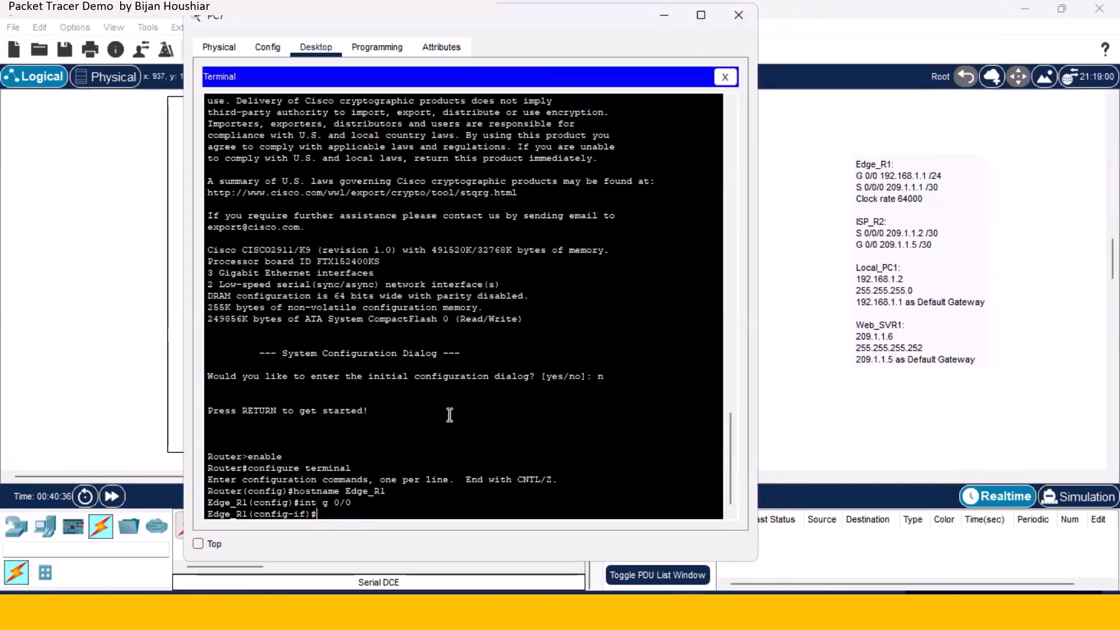
text(ip add)
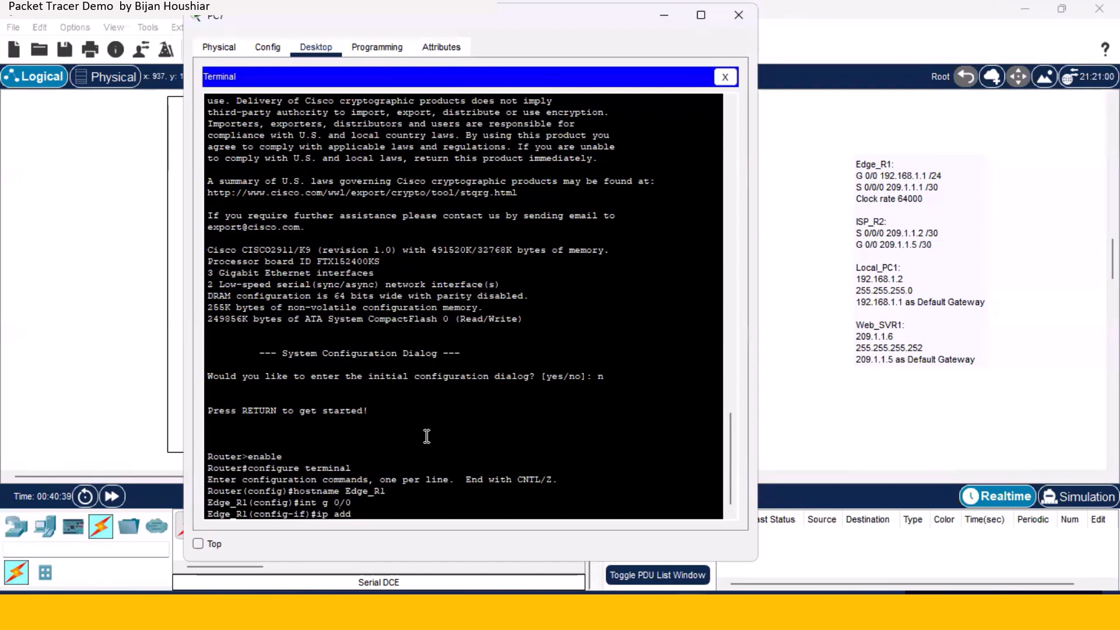
text(ress)
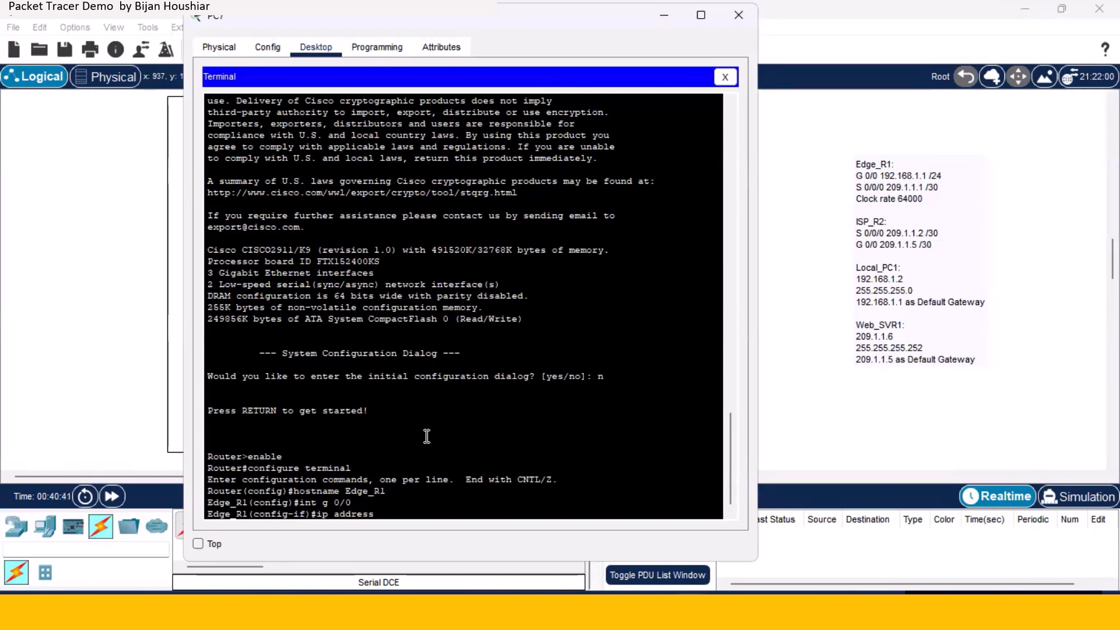
text( 192.168.1.1)
text(255.255)
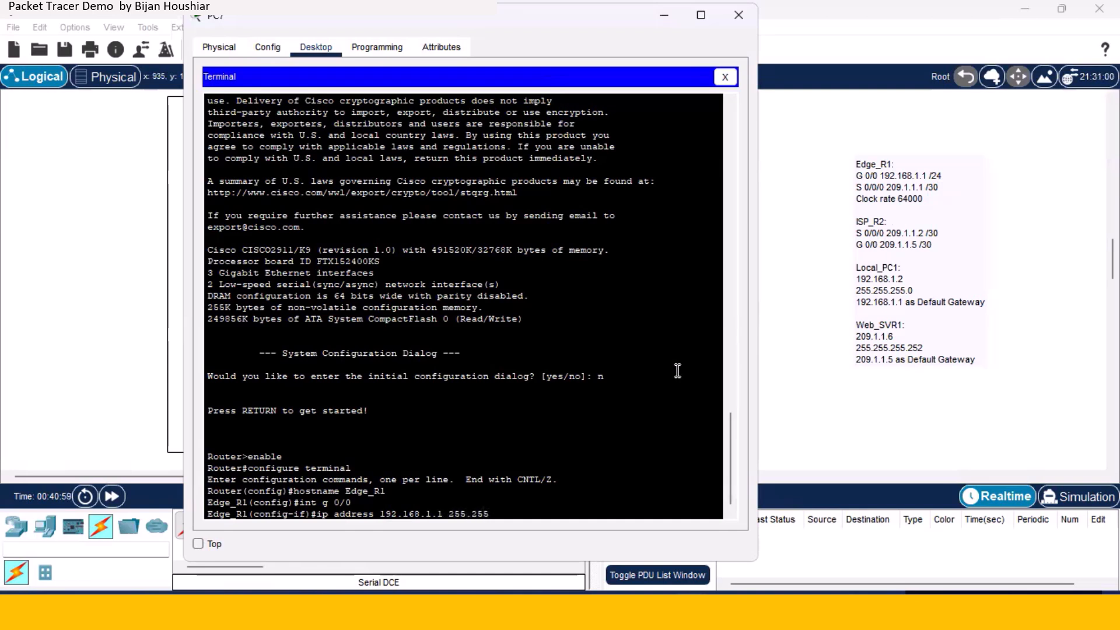
text(.255.0)
key(Return)
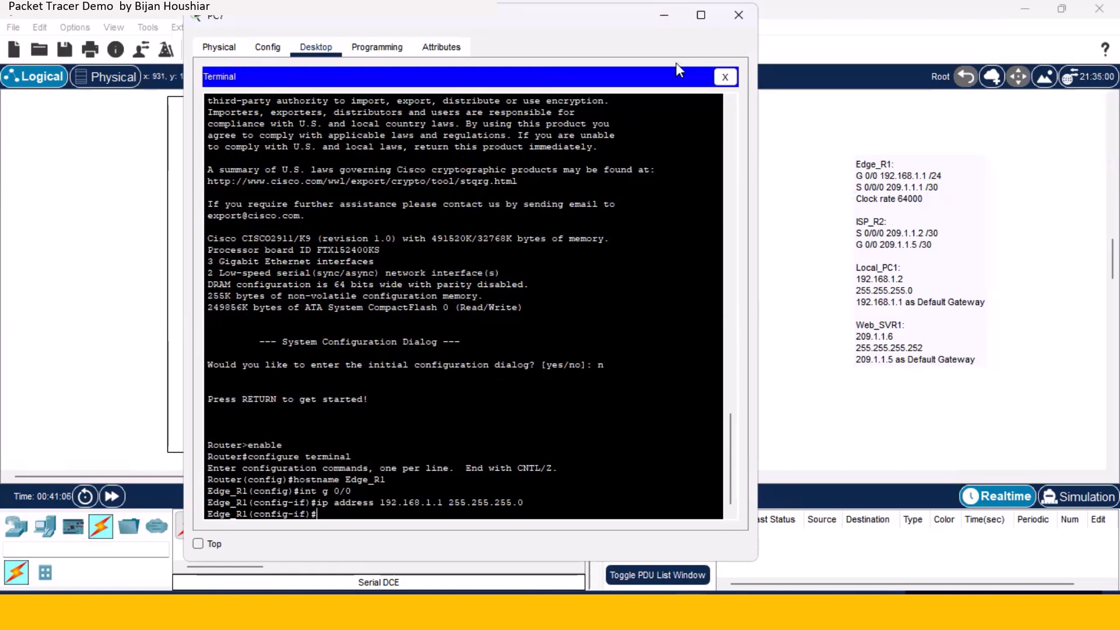
Step: Enable interface g 0/0 with no shut and exit to global configuration mode
drag(586, 23, 851, 31)
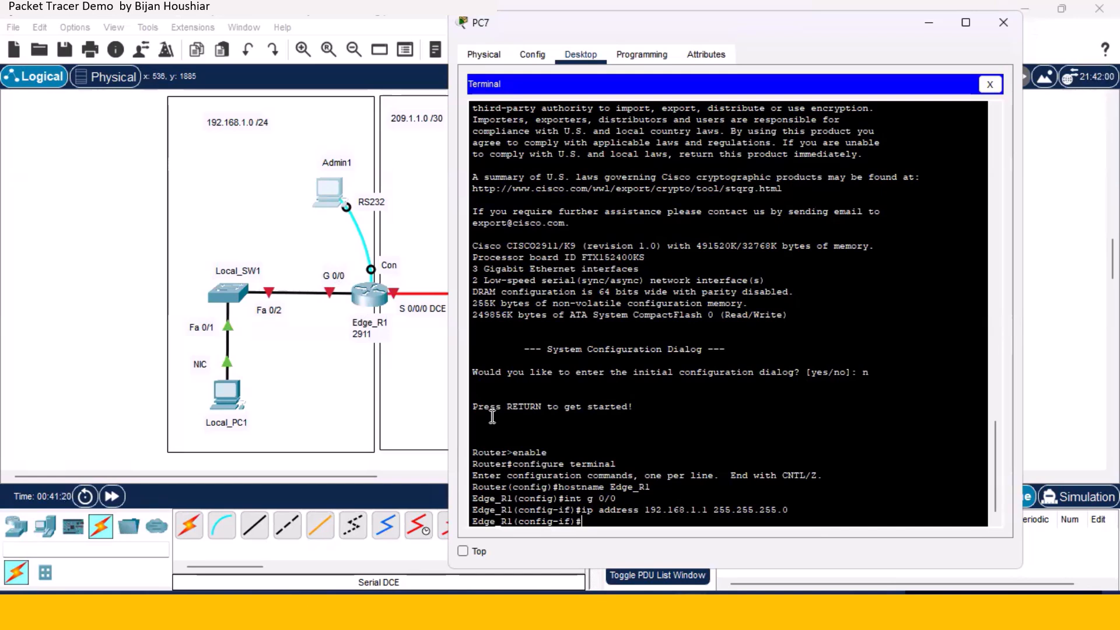
text(no shut)
key(Return)
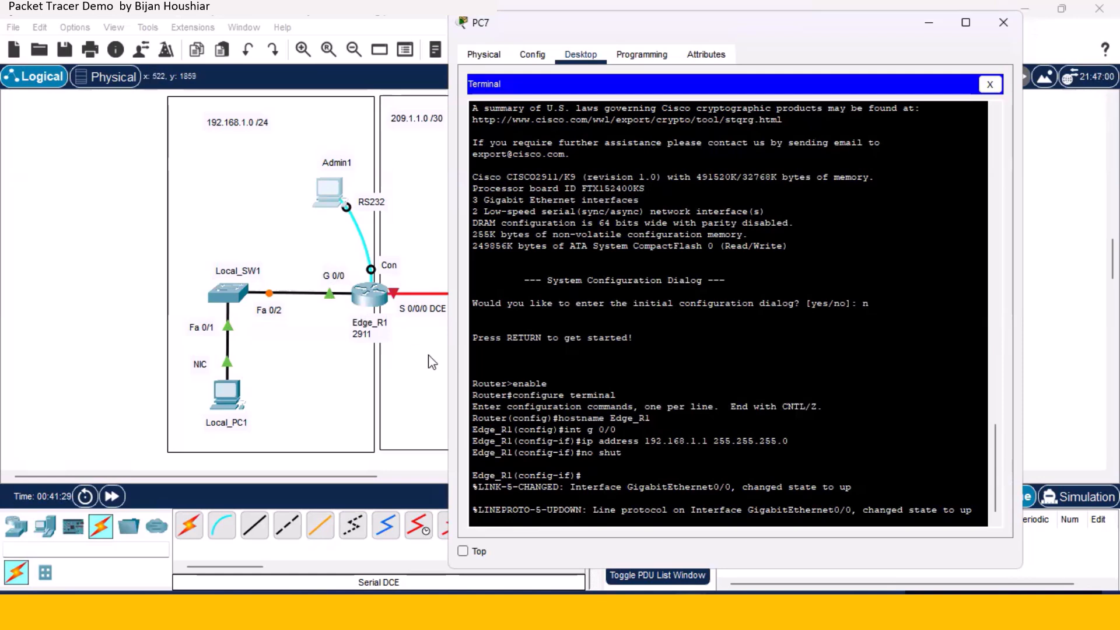
key(Return)
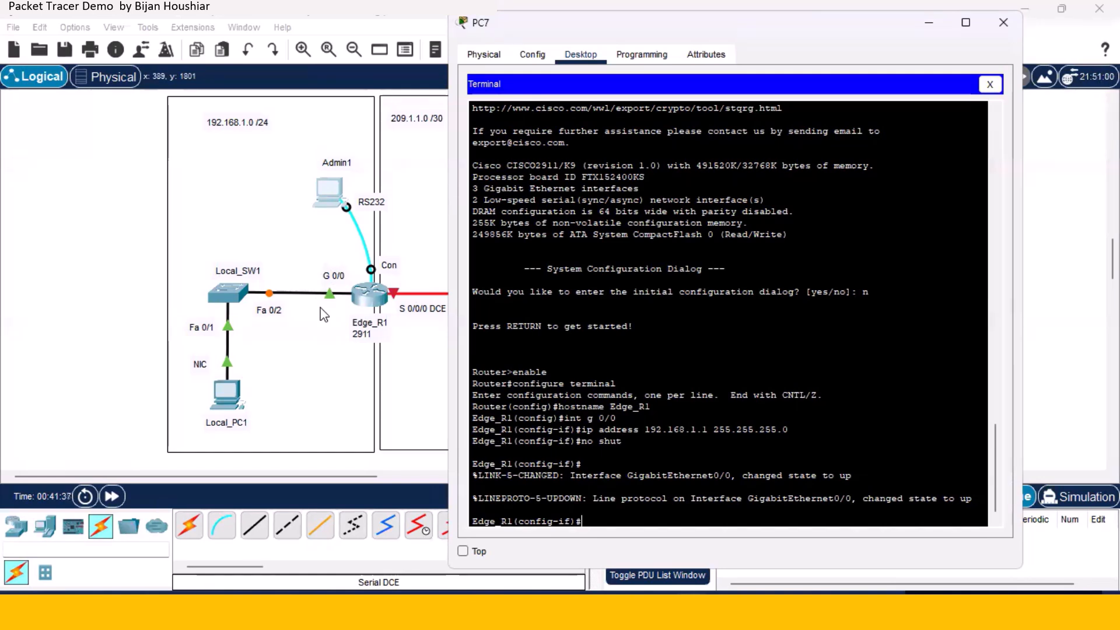
text(exit)
key(Return)
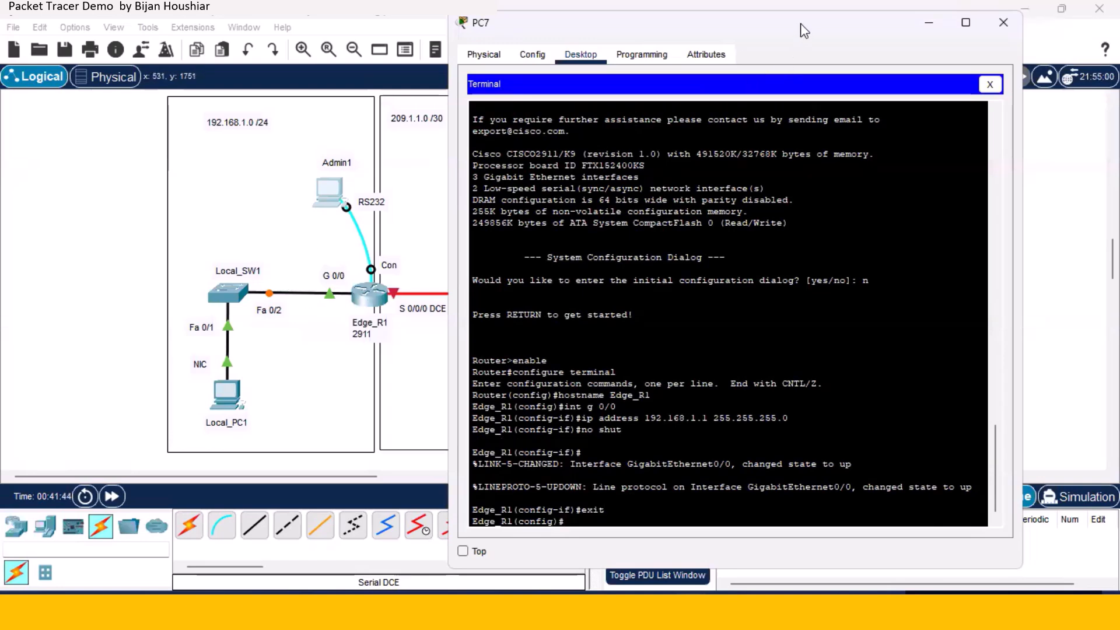
Step: Assign IP address 209.1.1.1 with subnet mask 255.255.255.252 to interface s 0/0/0 on Edge_R1
drag(795, 31, 545, 21)
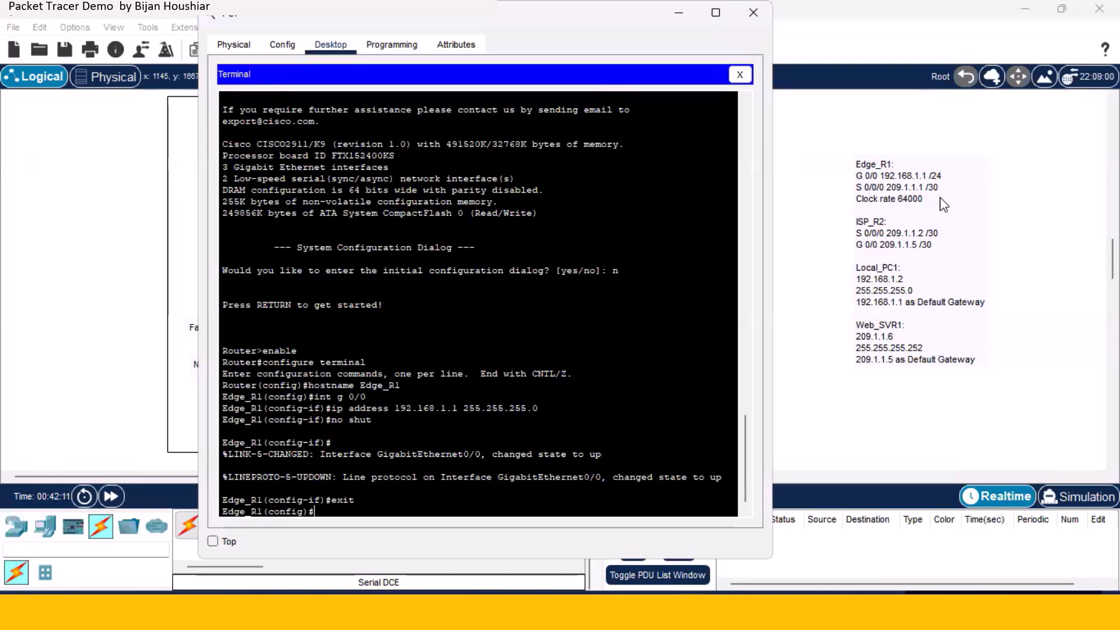
text(int)
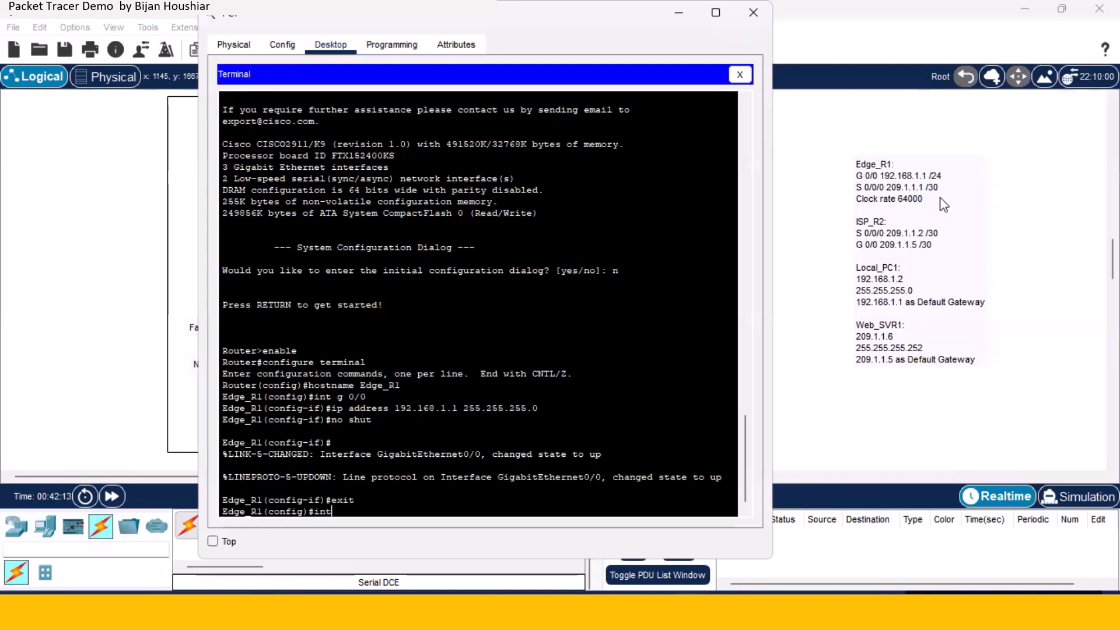
text( s 0)
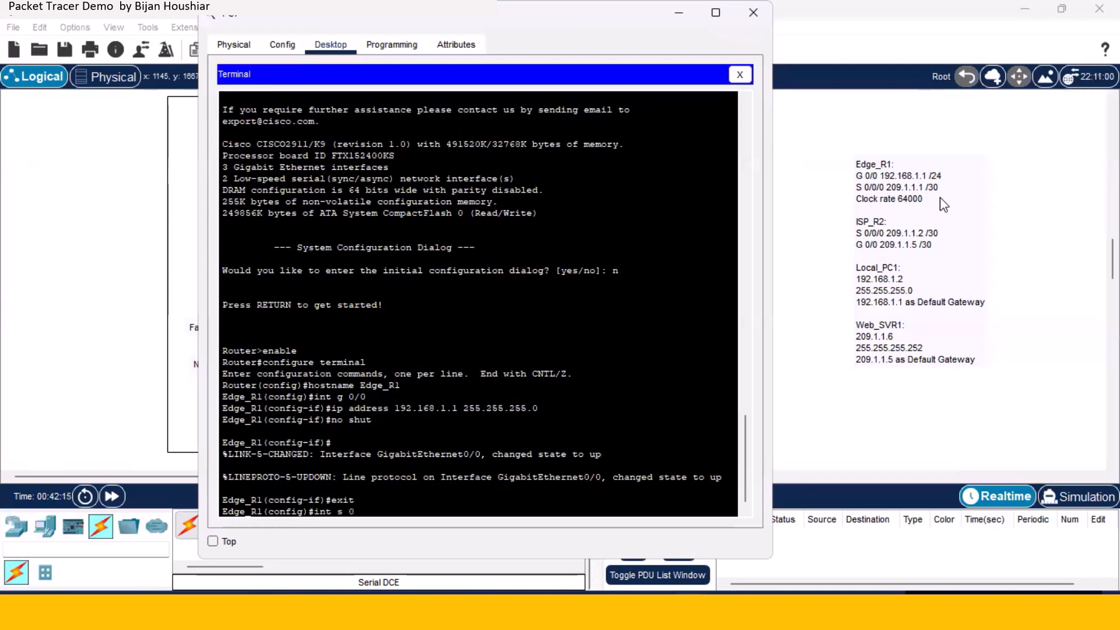
text(/0/0)
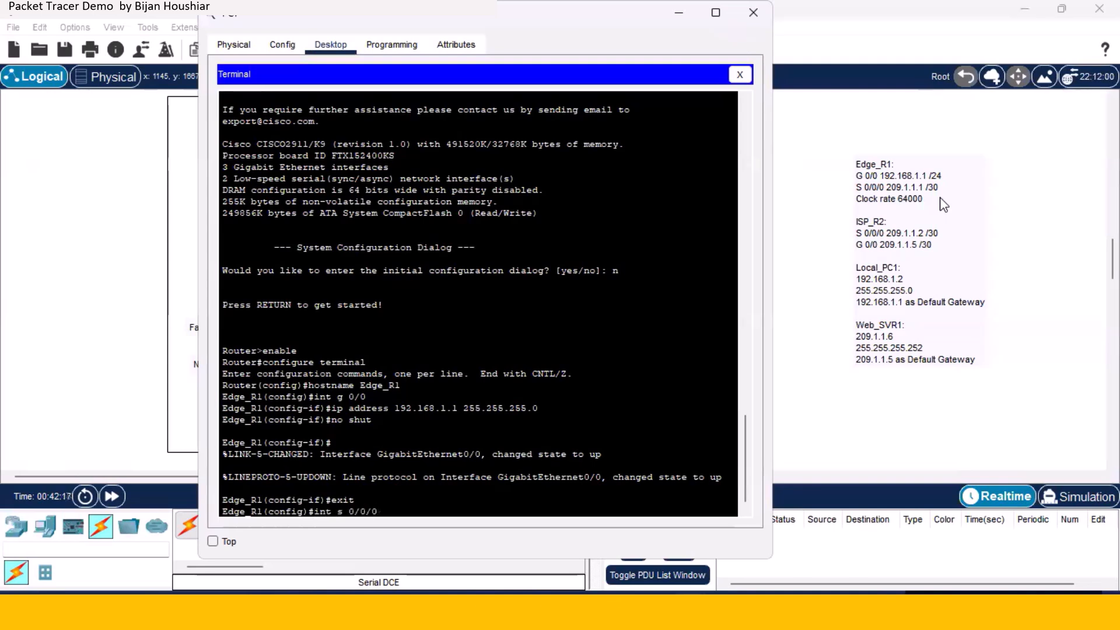
key(Return)
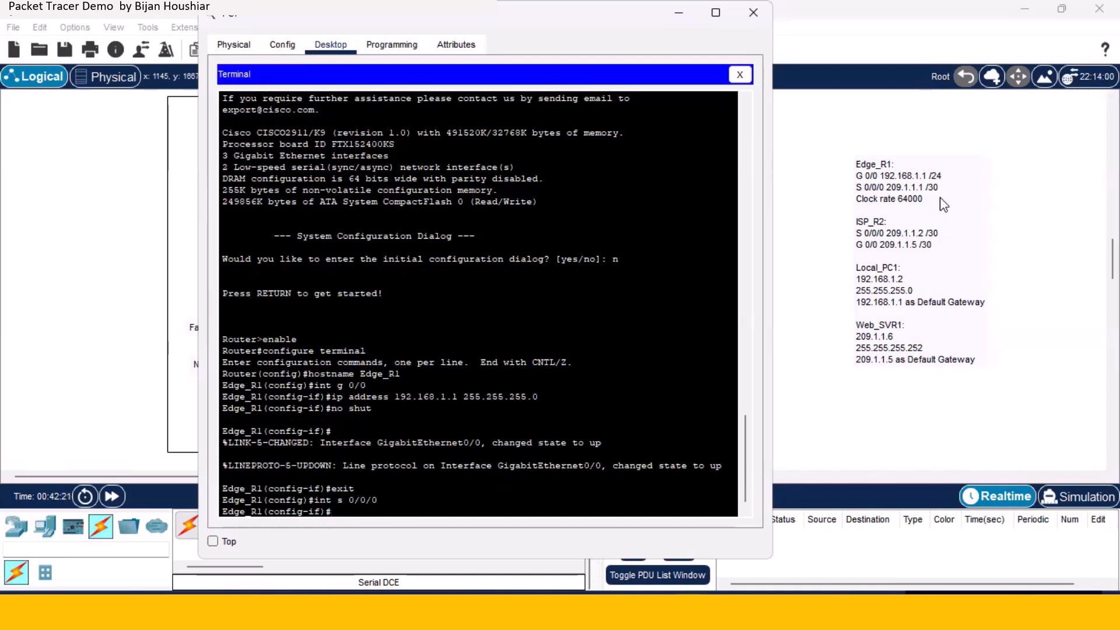
text(ip add)
text(209)
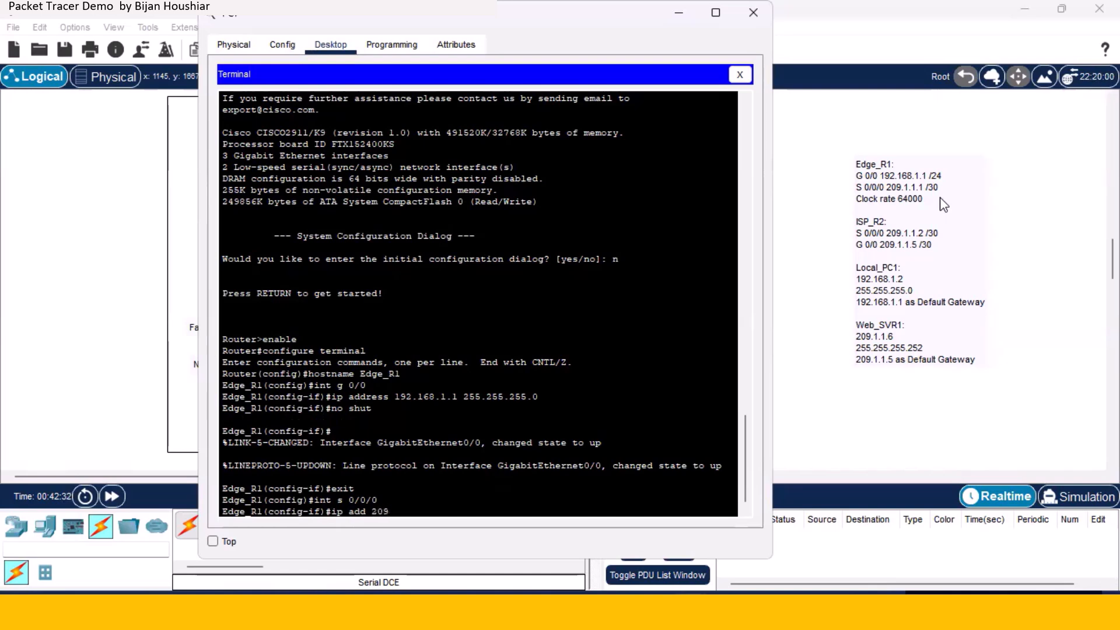
text(.1.1)
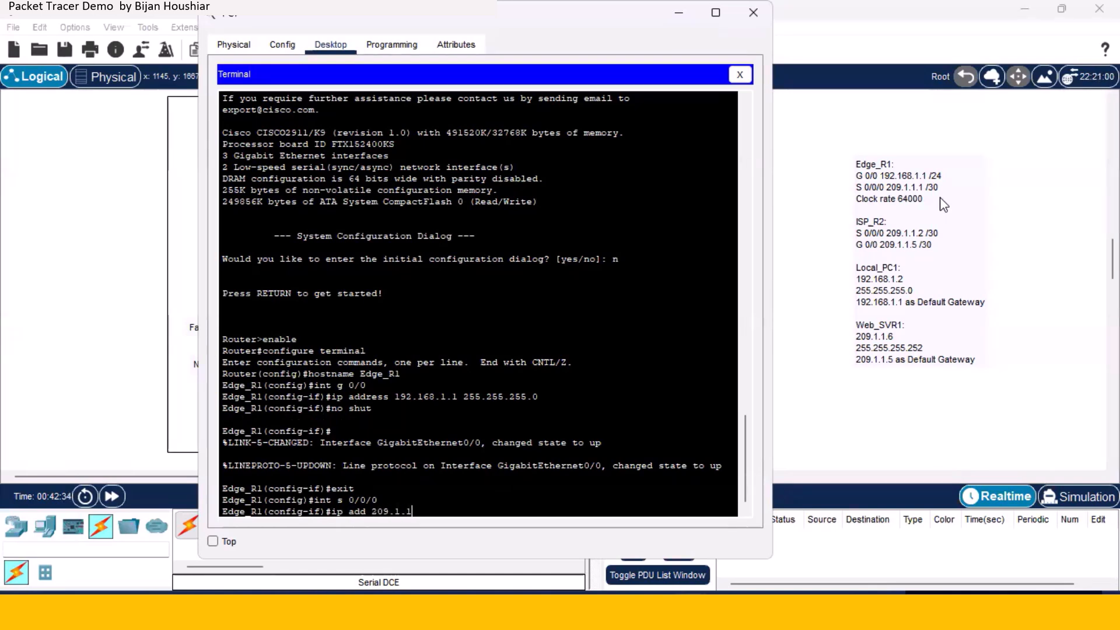
text(.1 255.255.25)
text(55)
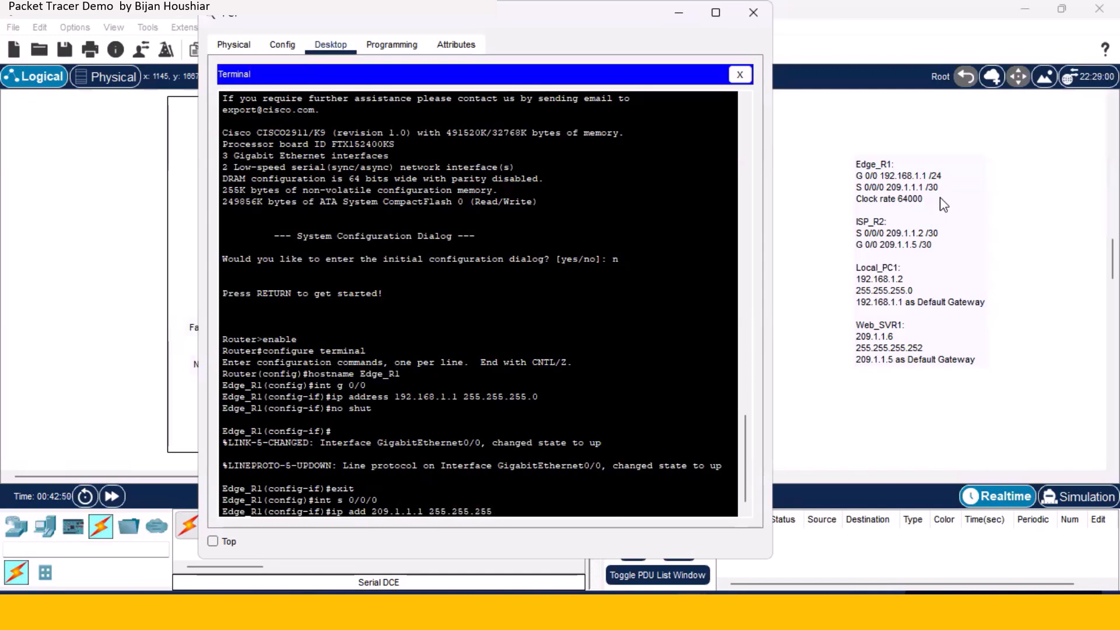
text(.252)
key(Return)
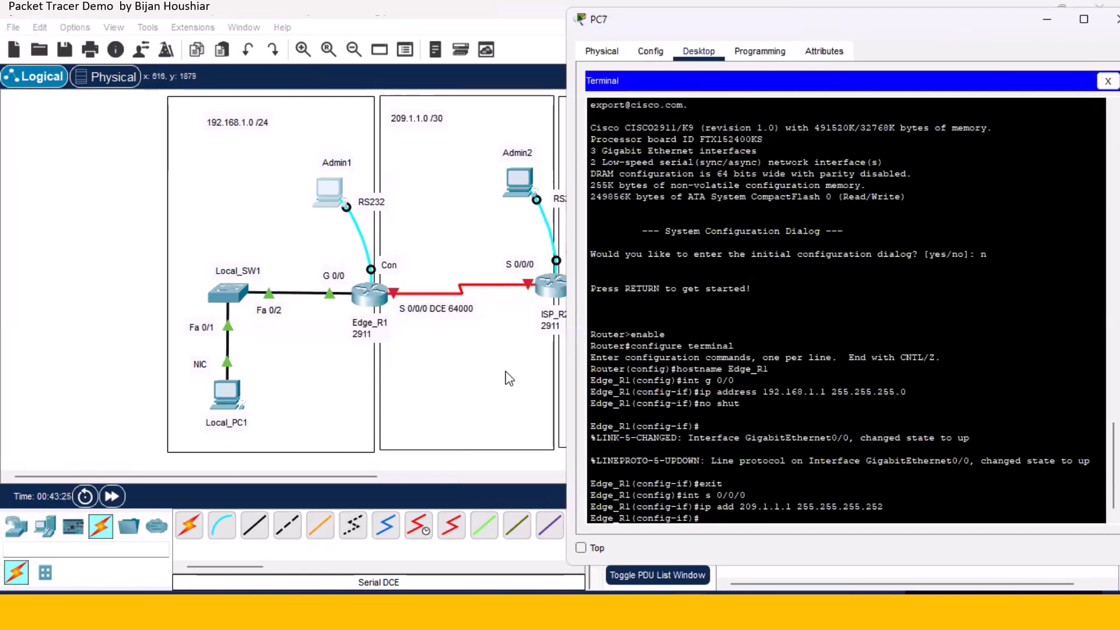
Step: Set the clock rate of Edge_R1's s 0/0/0 interface to 64000 and enable the interface with no shut
text(clock rate 64000)
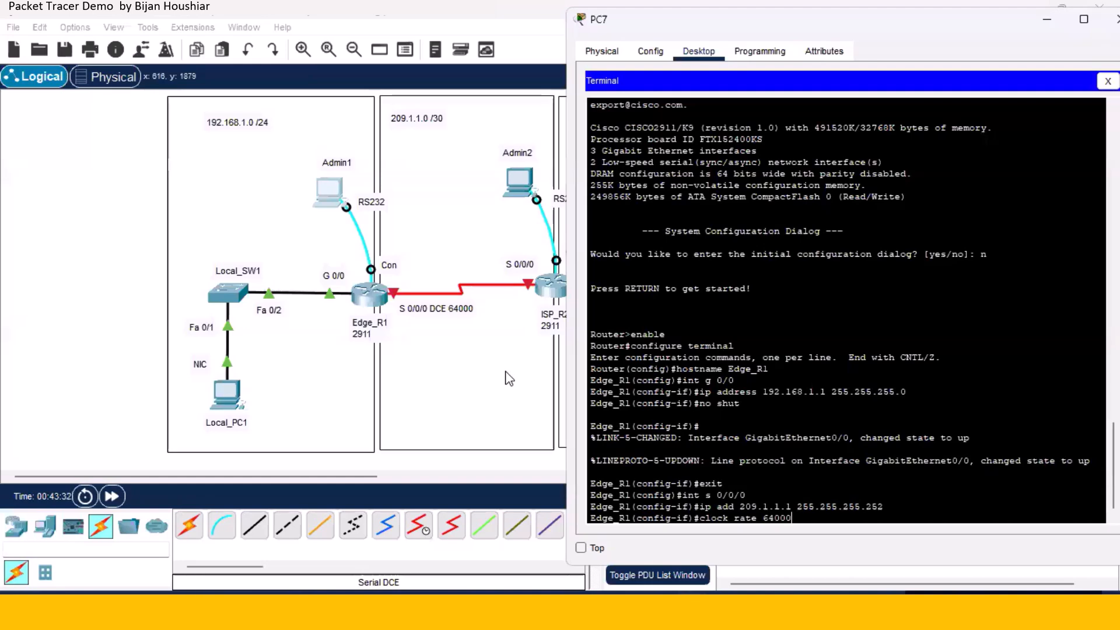
key(Return)
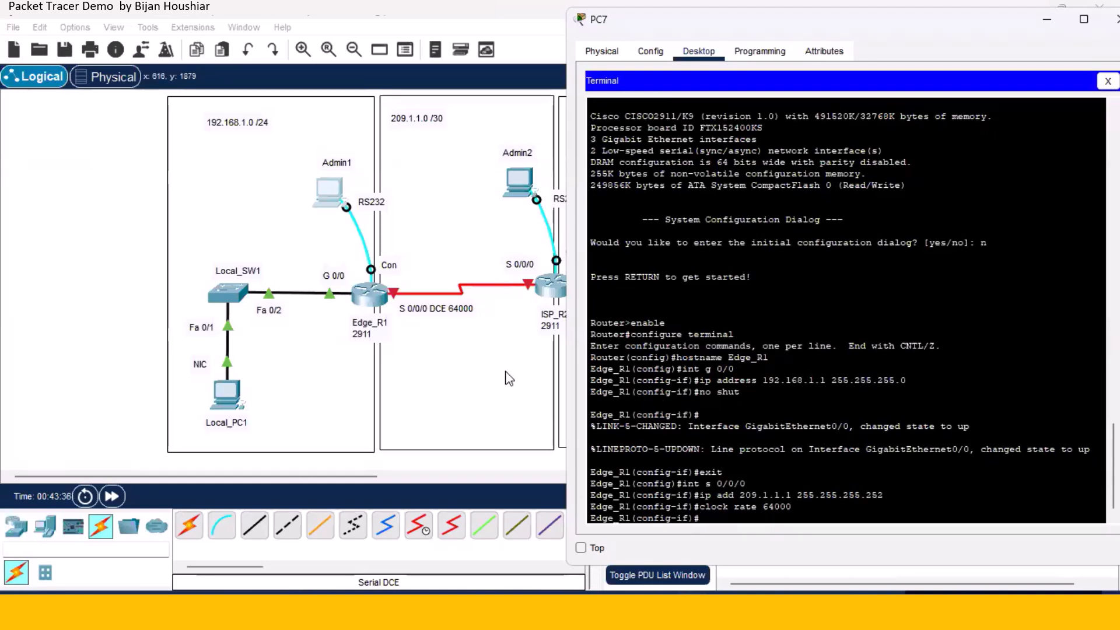
text(no shut)
key(Return)
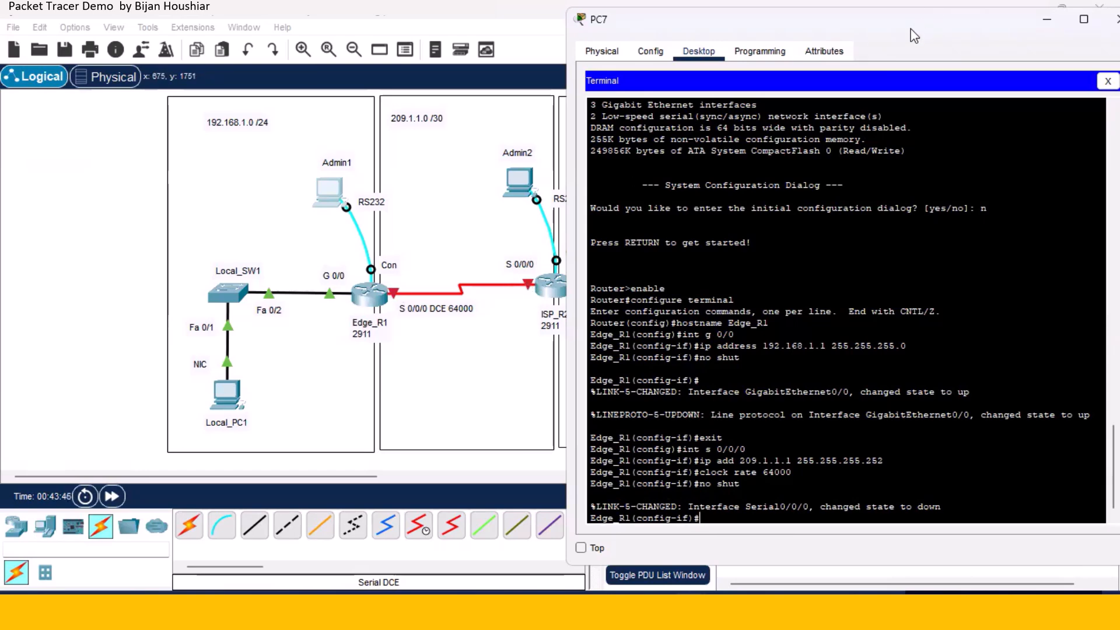
Step: Close Admin1's window and open a console terminal on Admin2 with the default port settings
drag(905, 28, 443, 58)
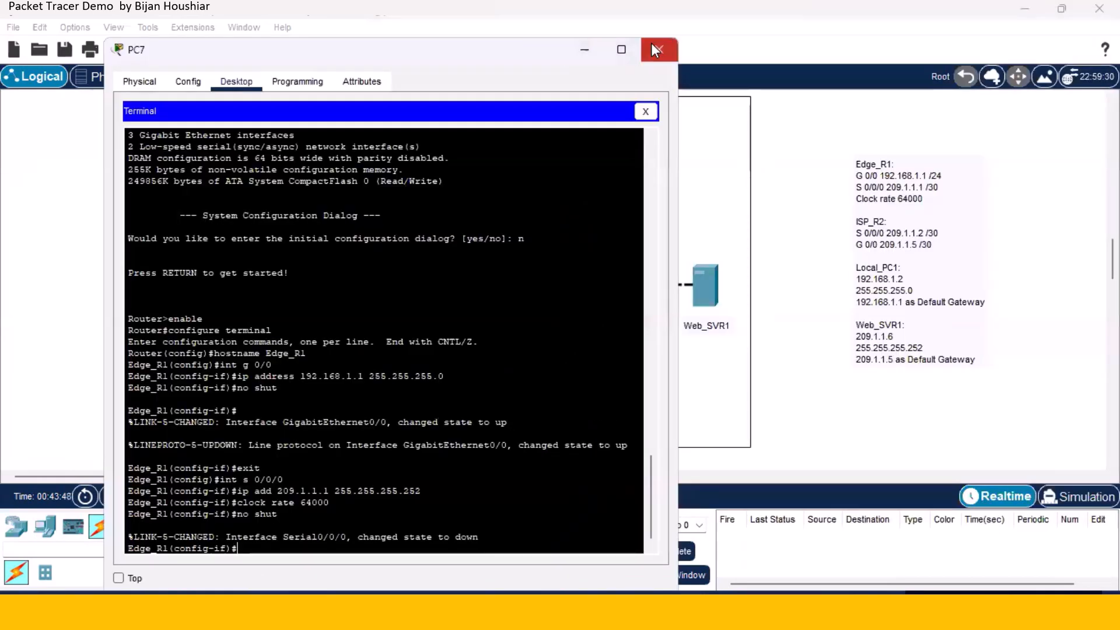
click(655, 51)
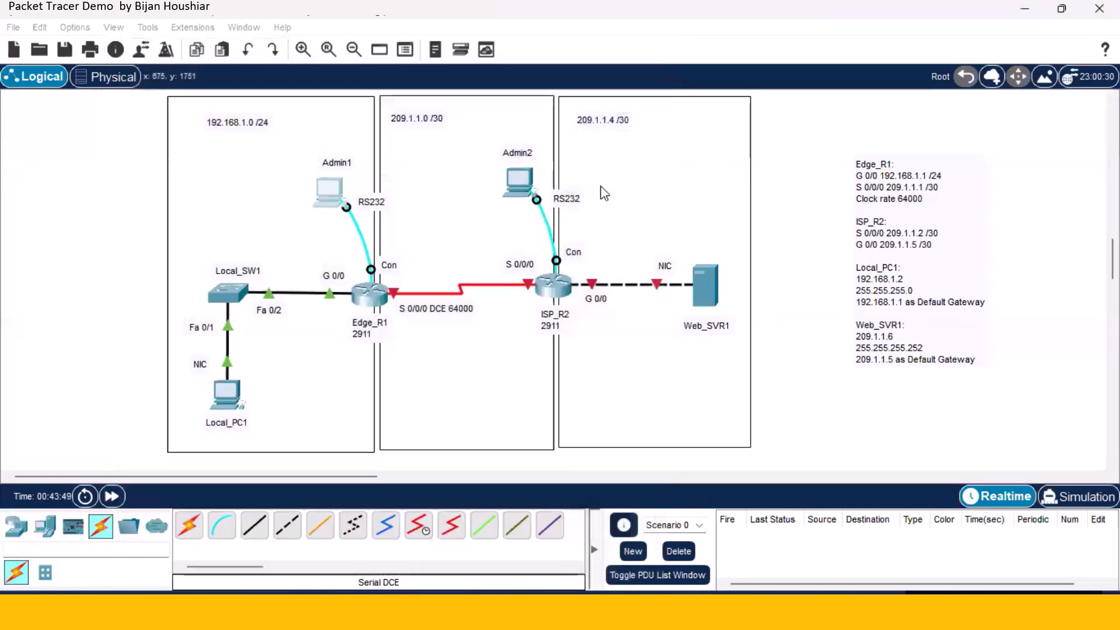
click(520, 182)
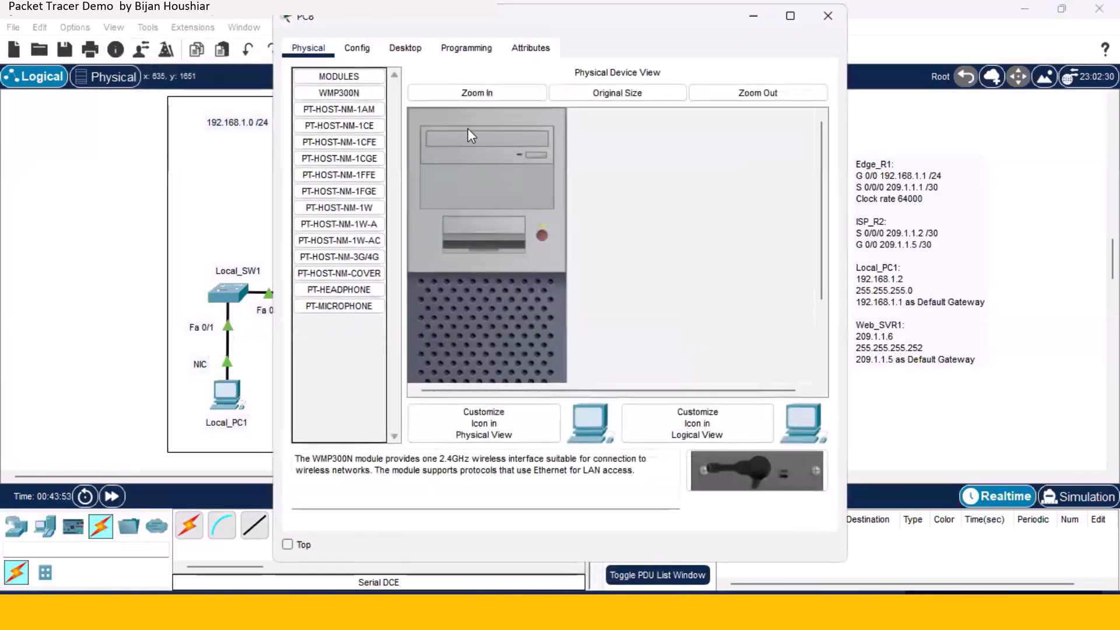
click(408, 56)
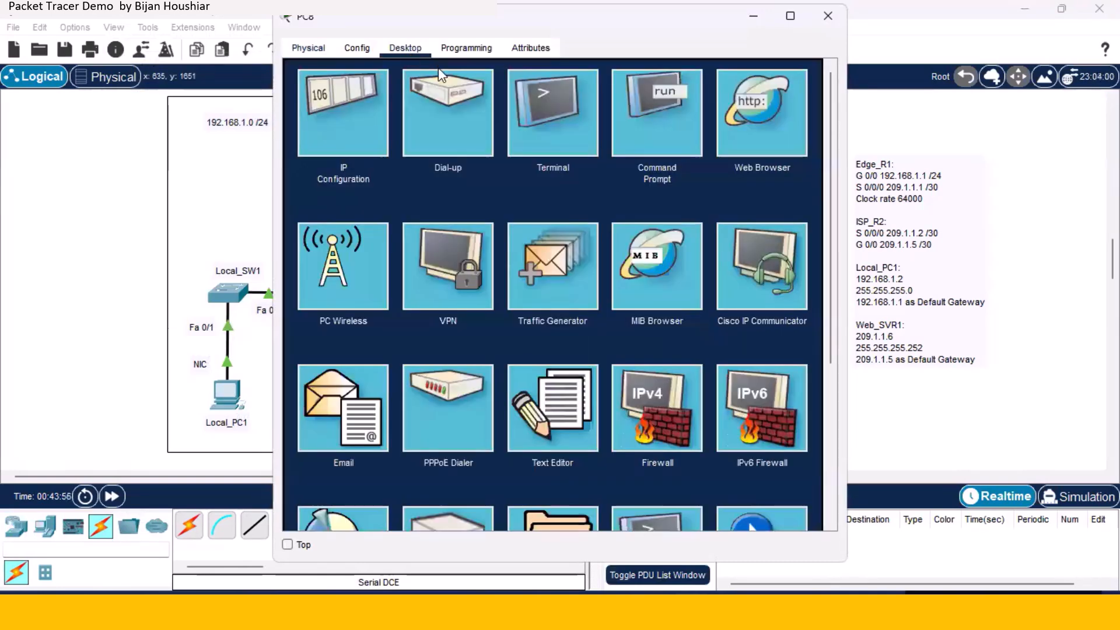
click(538, 114)
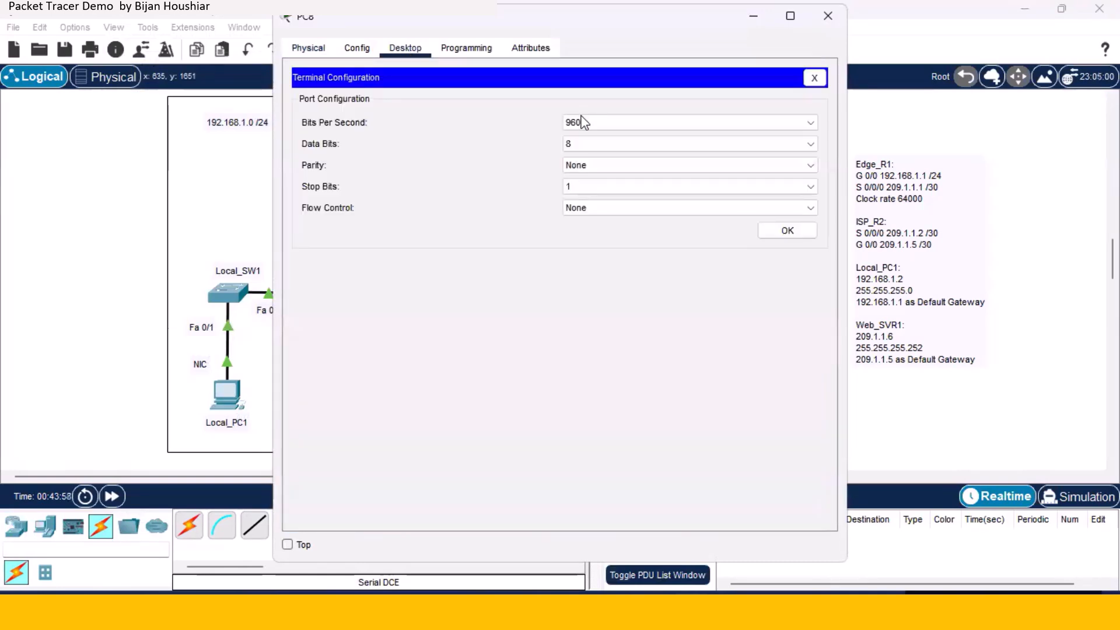
click(776, 229)
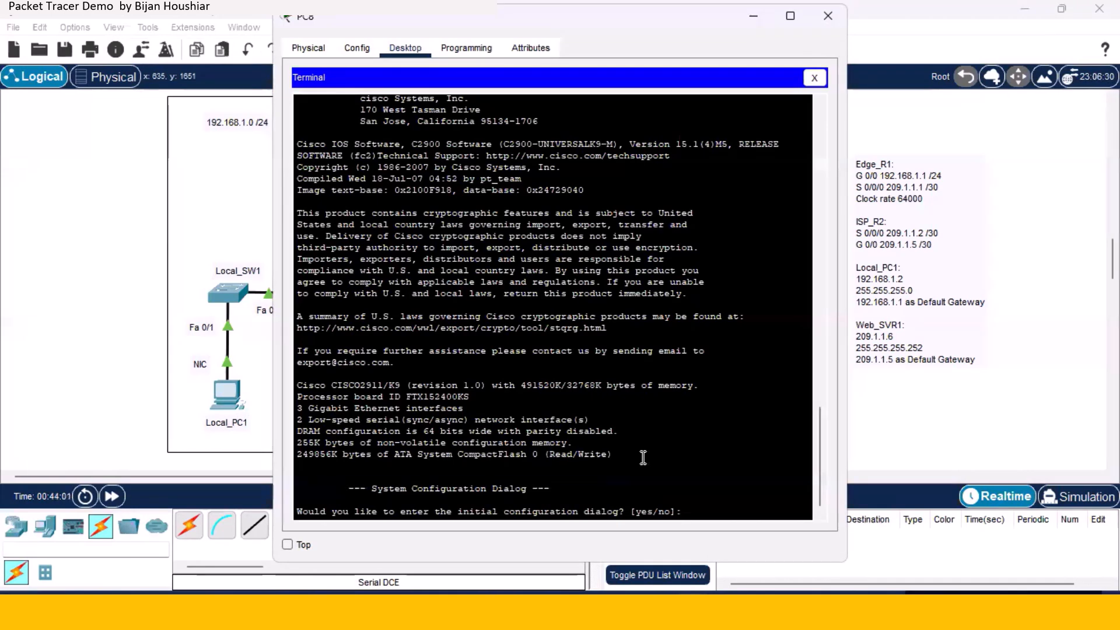
Step: Decline the initial configuration dialog and enter global configuration mode using en and conf t
text(n)
key(Return)
key(Return)
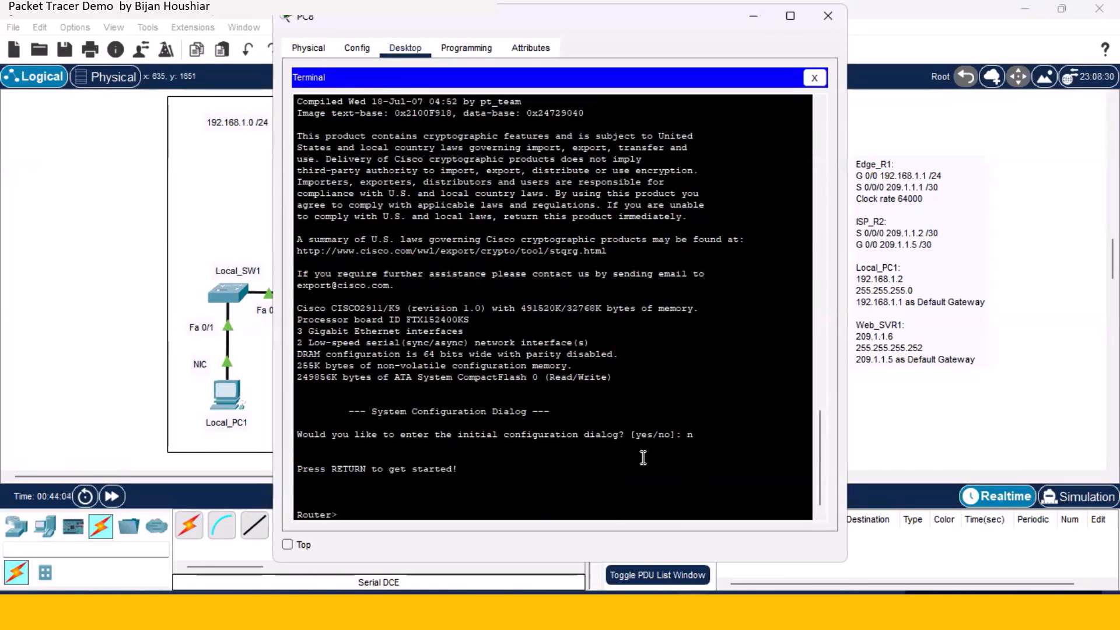
text(en)
key(Return)
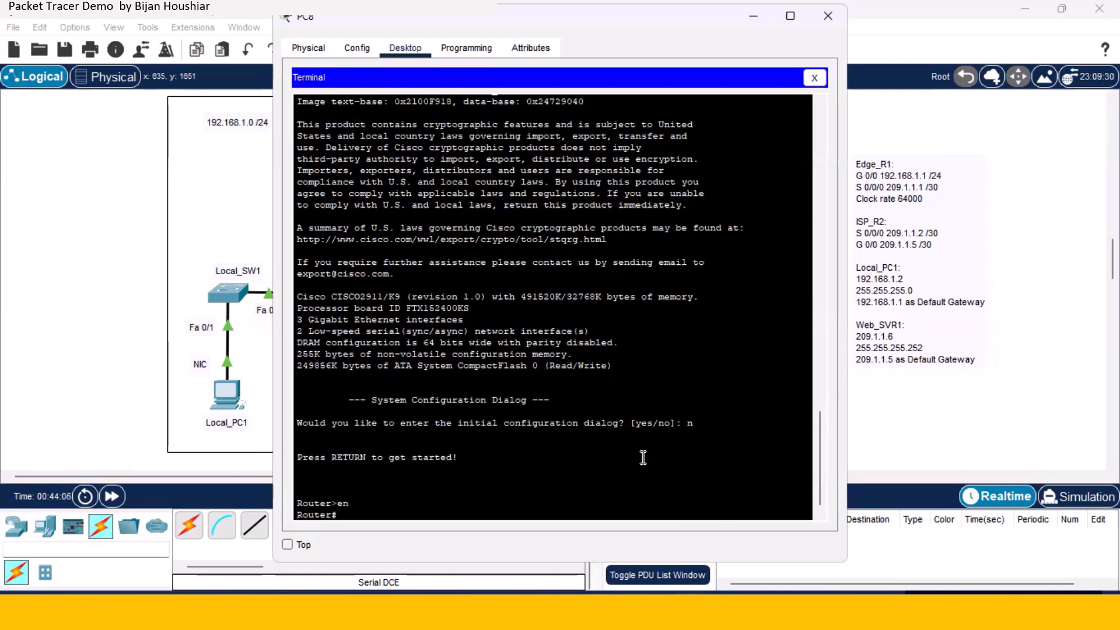
text(conf t)
key(Return)
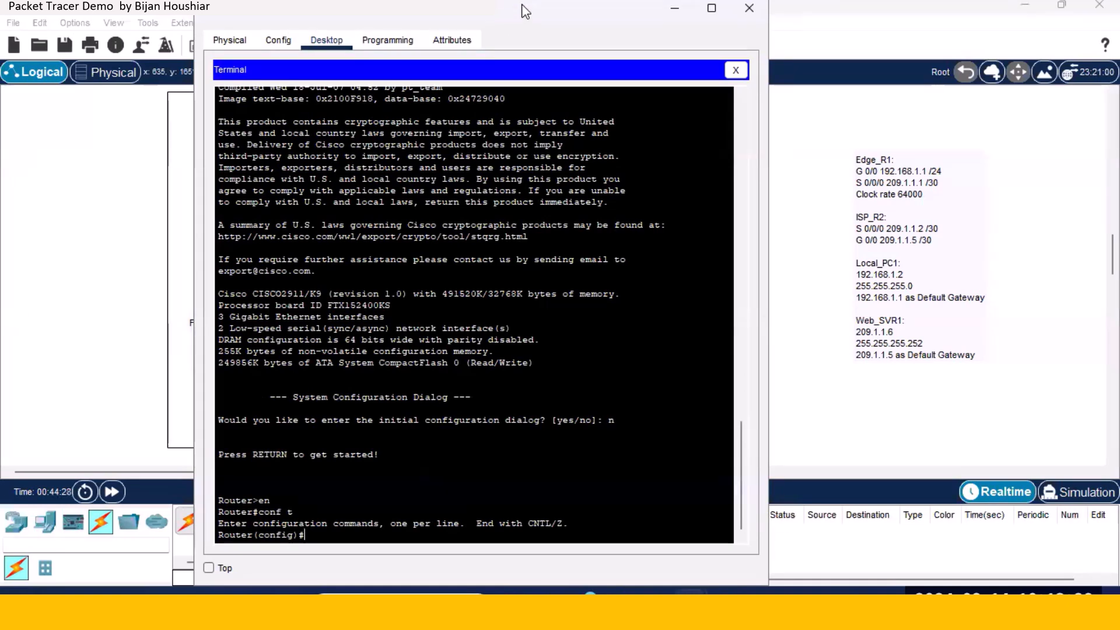
Step: Set the hostname of the router connected to Admin2 to ISP_R2
drag(525, 12, 549, 12)
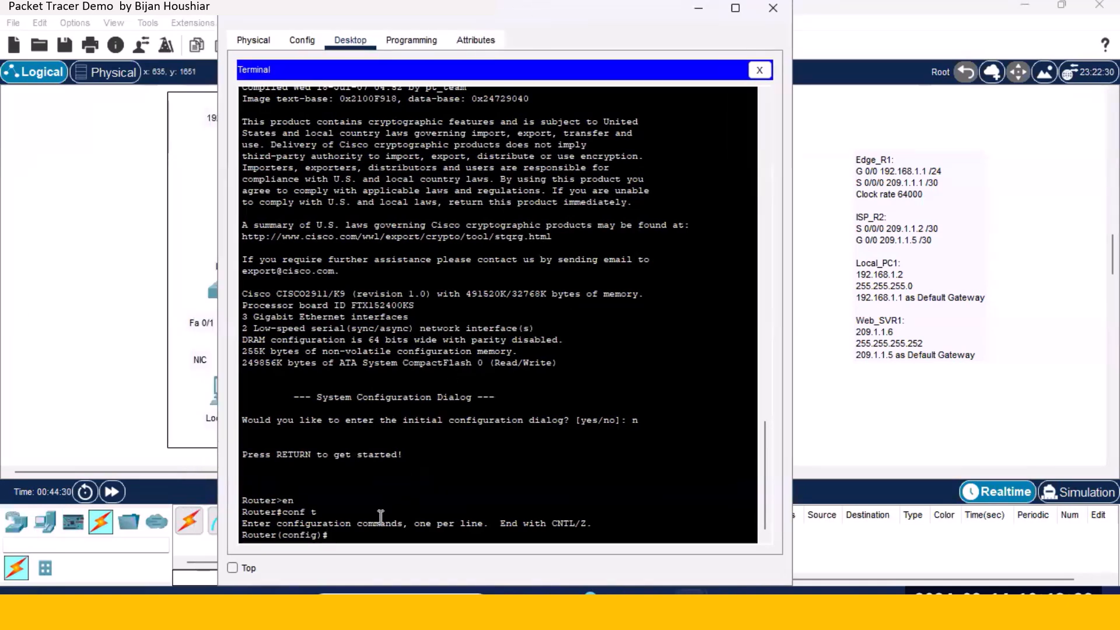
text(hostname ISP_R2)
drag(541, 18, 477, 35)
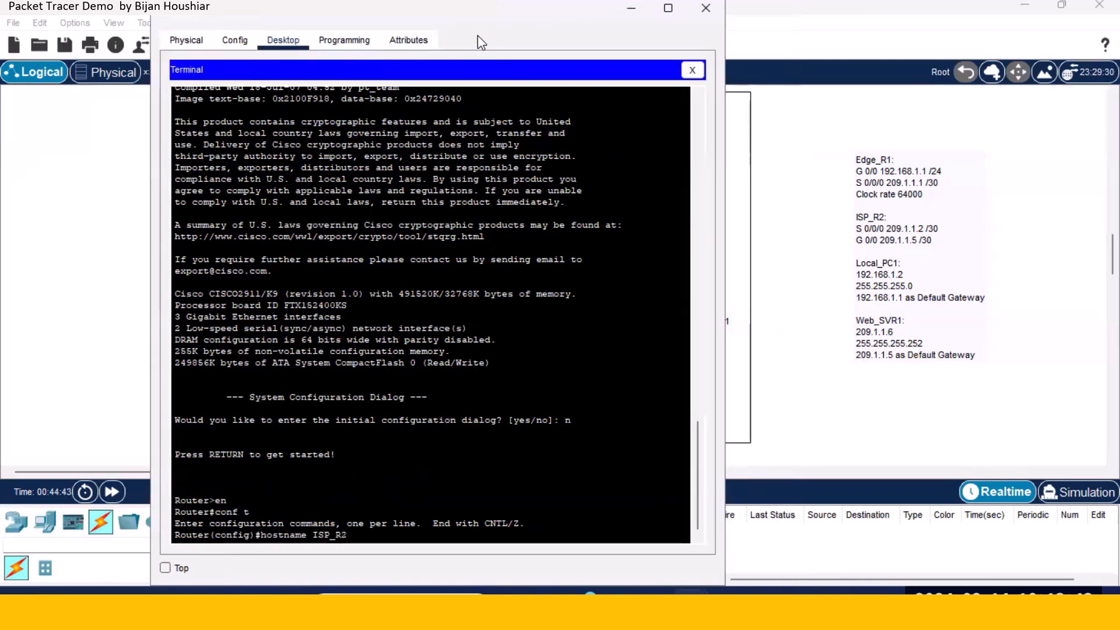
key(Return)
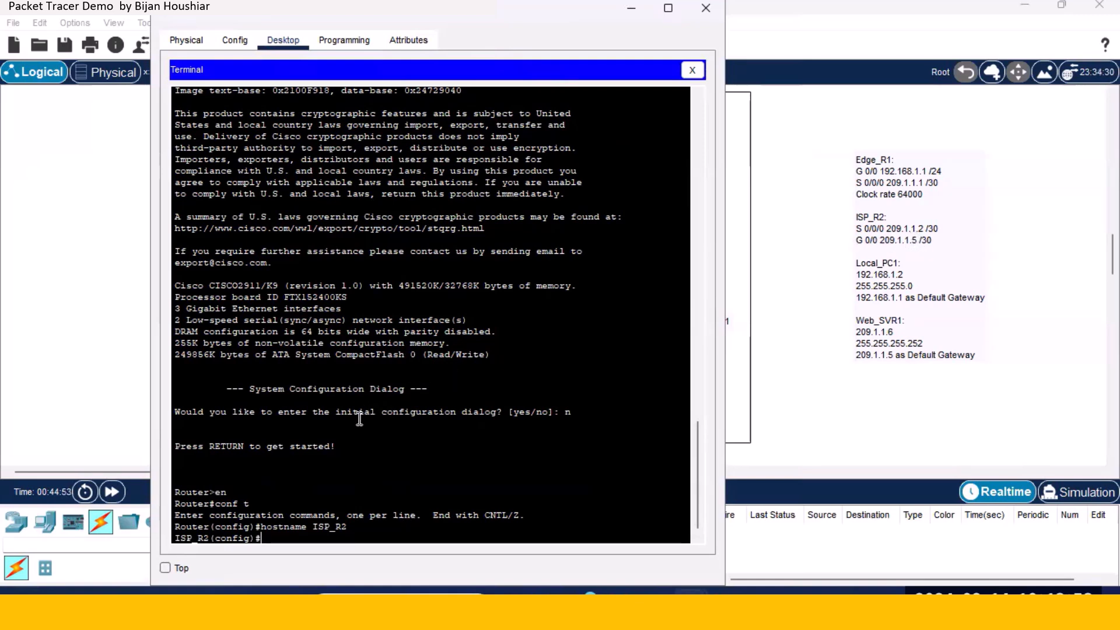
Step: Assign IP address 209.1.1.2 with subnet mask 255.255.255.252 to interface s 0/0/0 on ISP_R2
text(int s 0/0/)
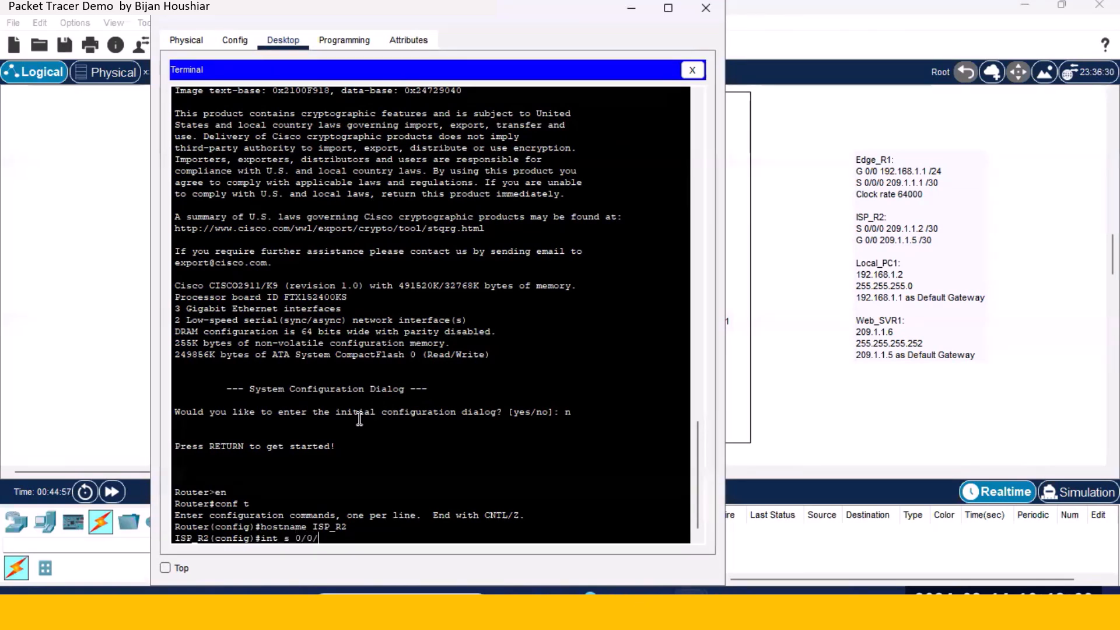
text(0)
key(Return)
text(ig-if)#i)
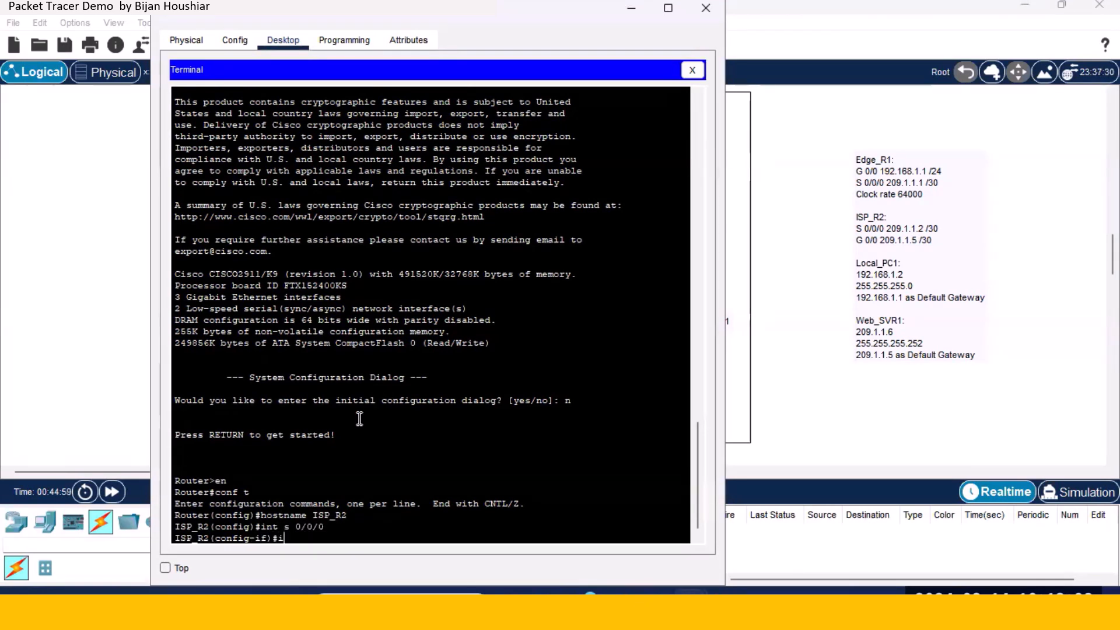
text(p add 2)
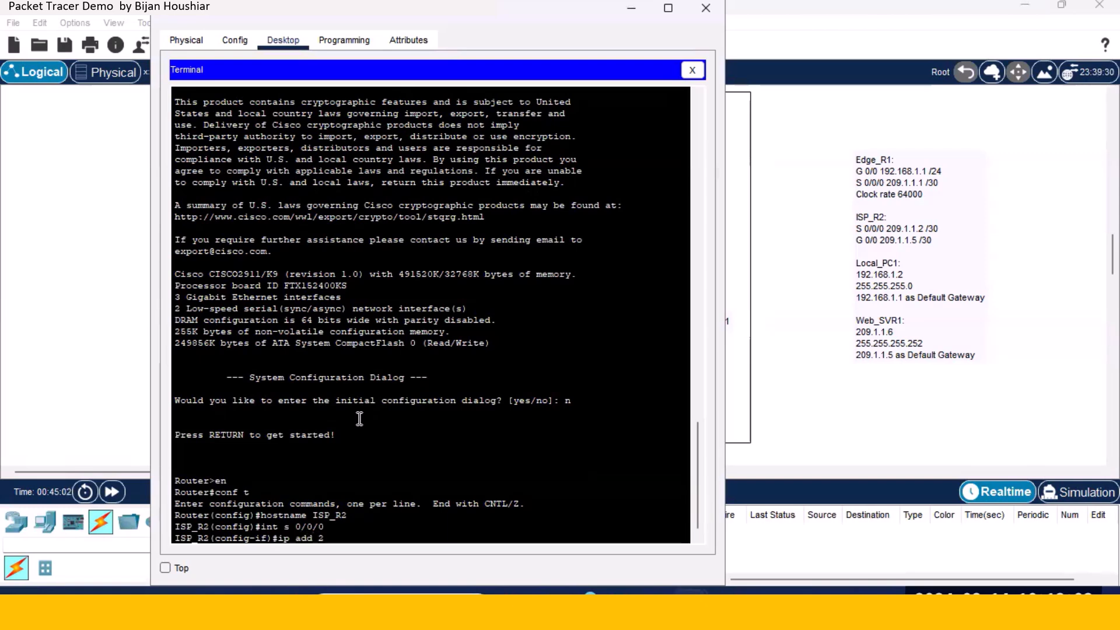
text(09.1.1.2)
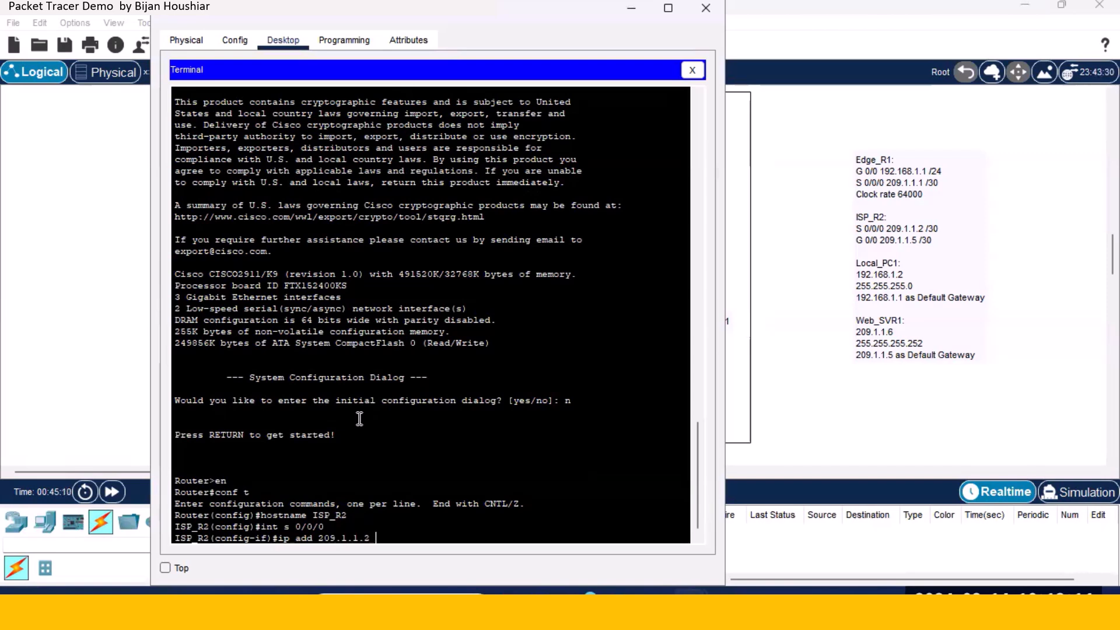
text( 255.255.255)
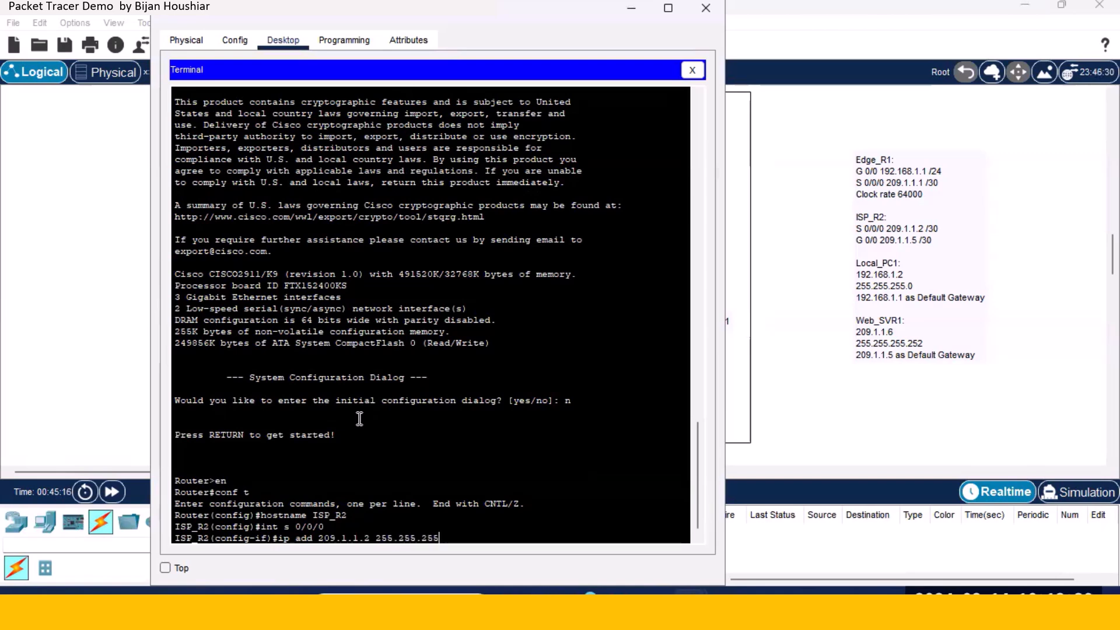
text(.252)
click(479, 530)
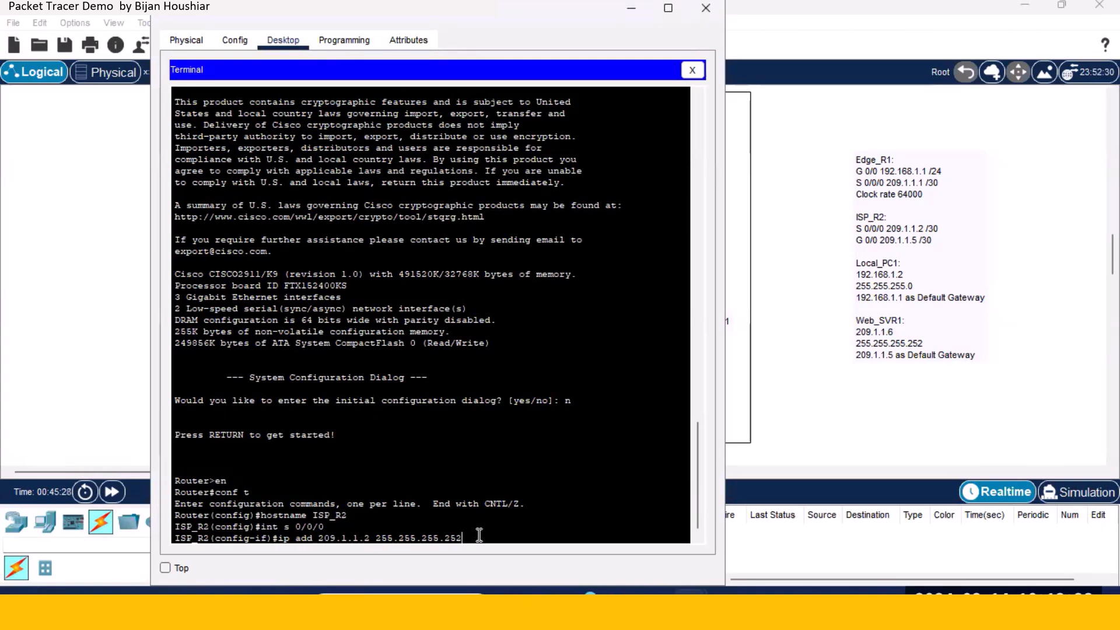
key(Return)
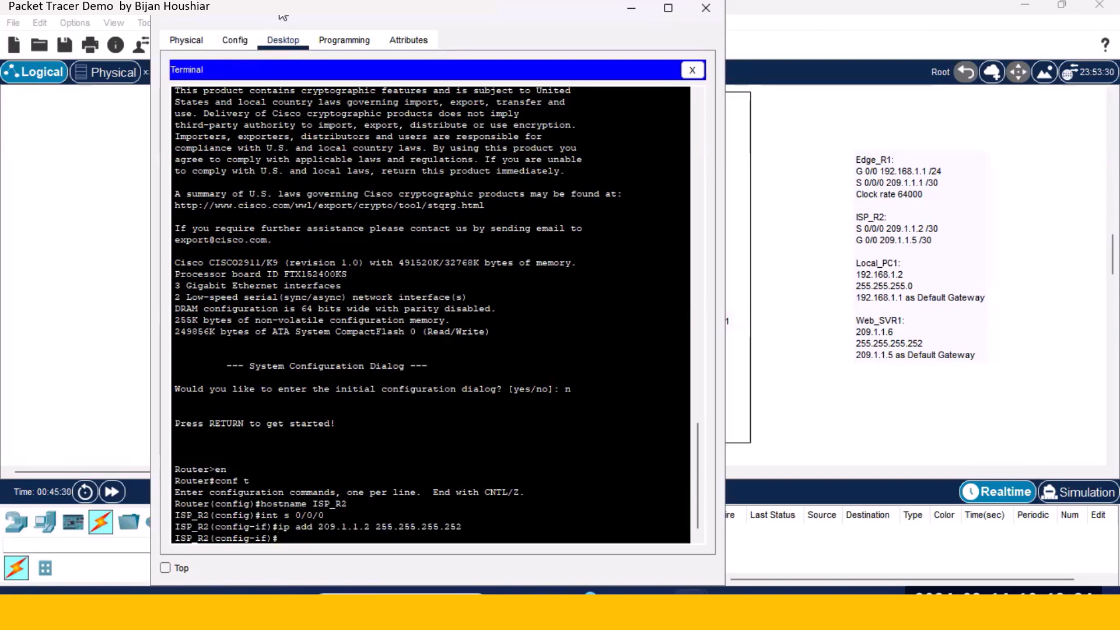
Step: Enable ISP_R2's s 0/0/0 interface with no shut and check the serial link's status in the topology
drag(268, 18, 229, 18)
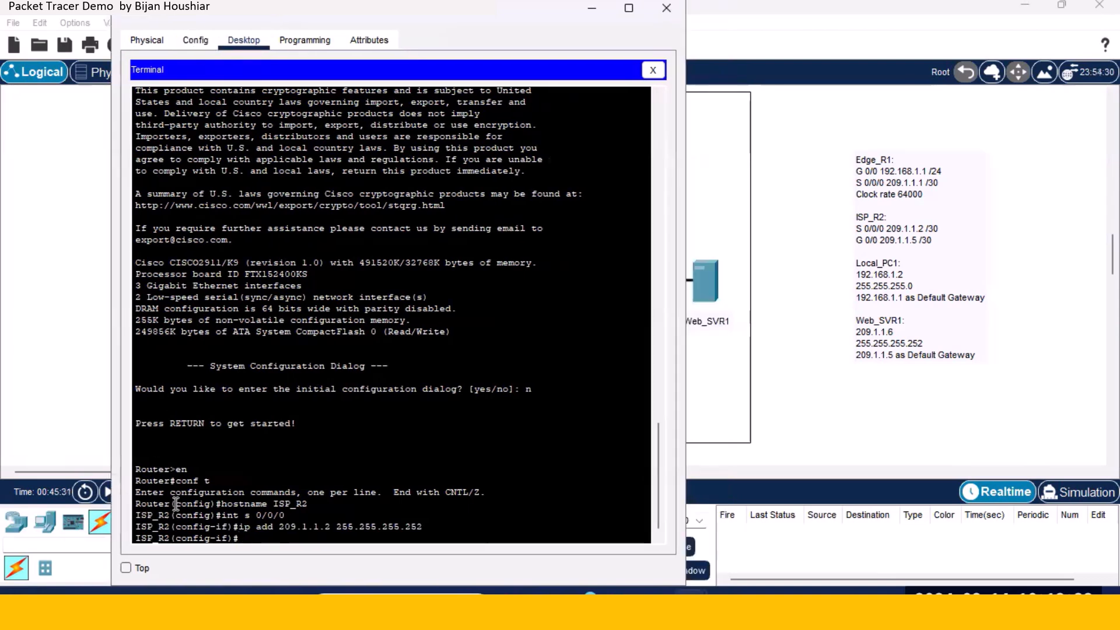
text(no shut)
key(Return)
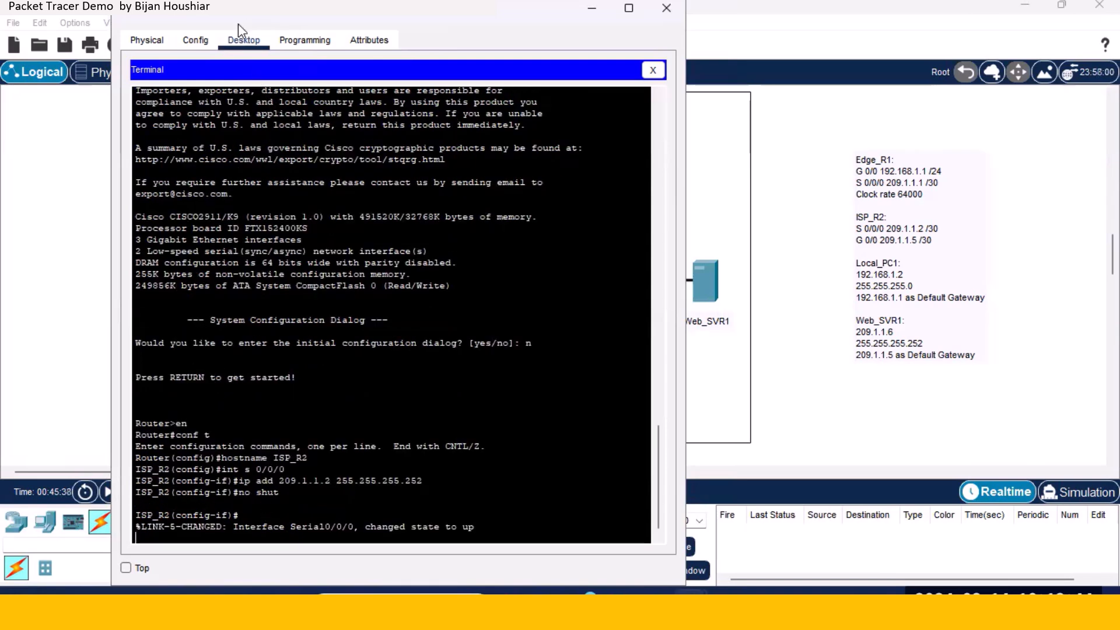
drag(237, 23, 260, 344)
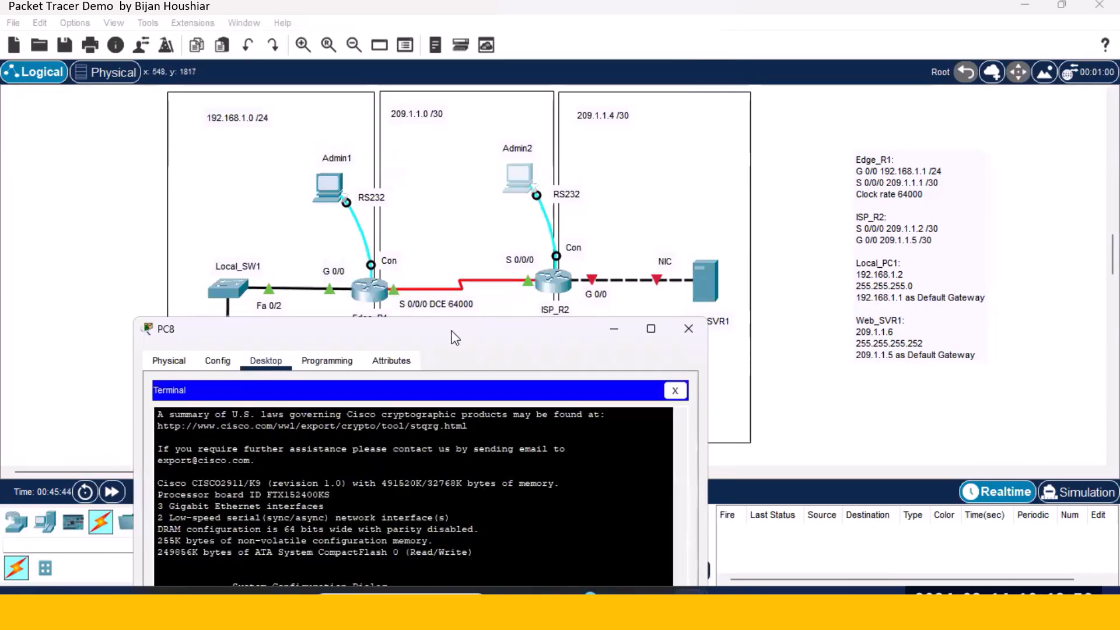
drag(455, 339, 431, 48)
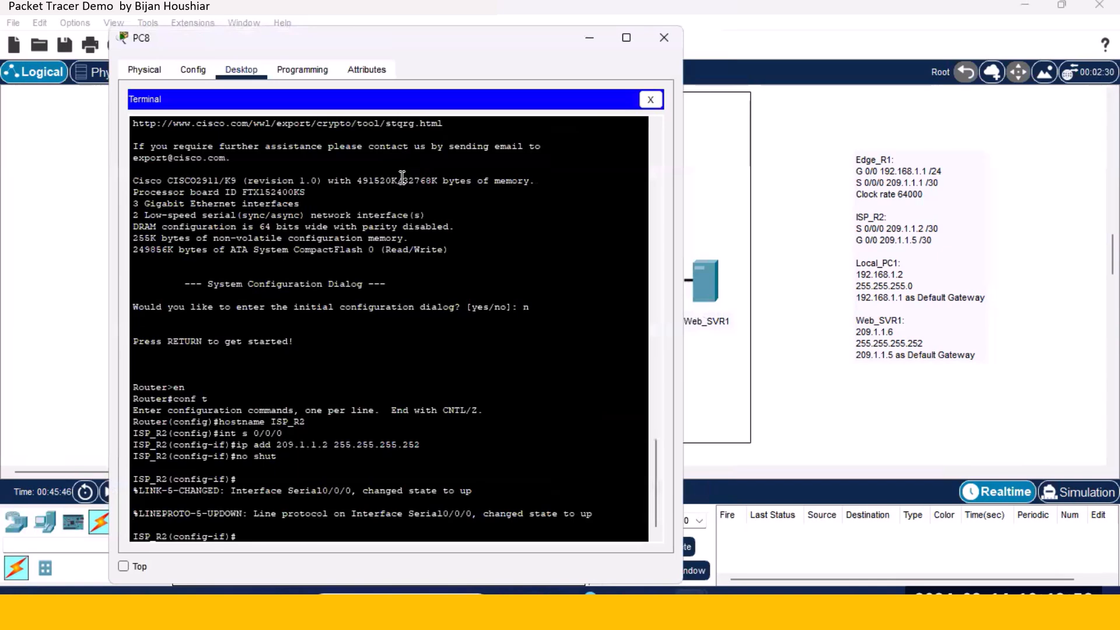
Step: Leave the serial interface's configuration and assign IP address 209.1.1.5 with subnet mask 255.255.255.252 to interface g 0/0 on ISP_R2
text(exit)
key(Return)
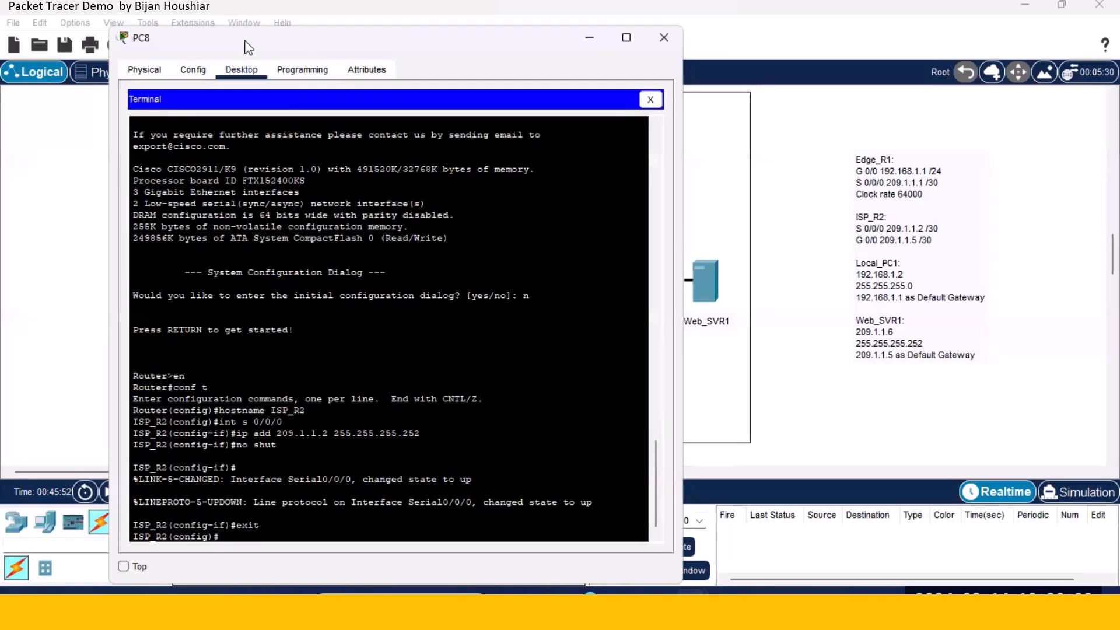
drag(245, 47, 177, 17)
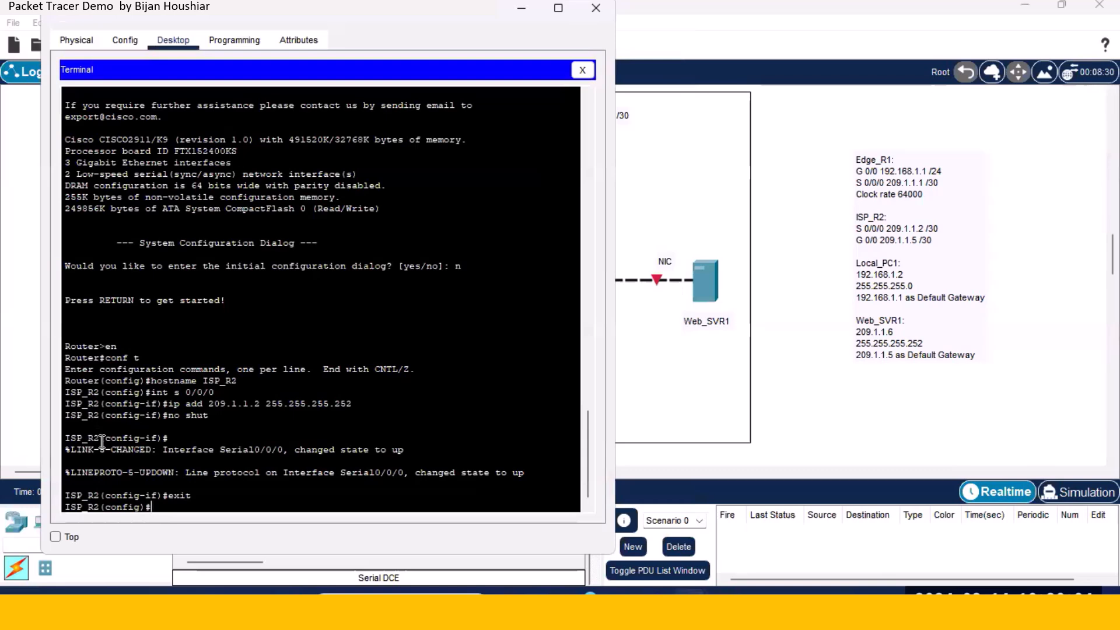
text(int g 0/0)
key(Return)
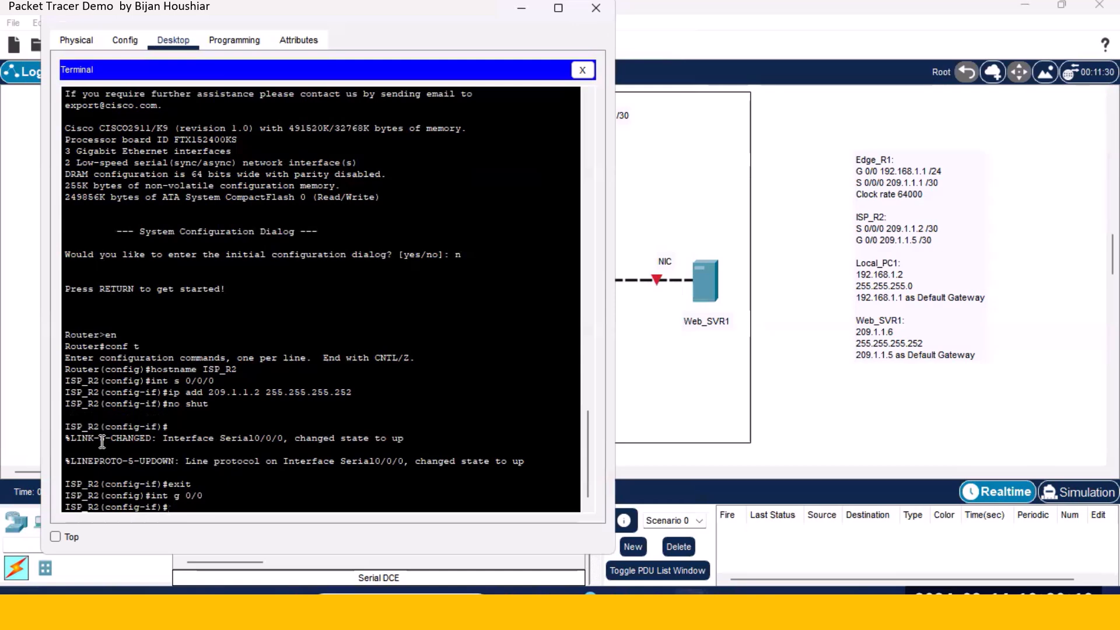
text(ip add)
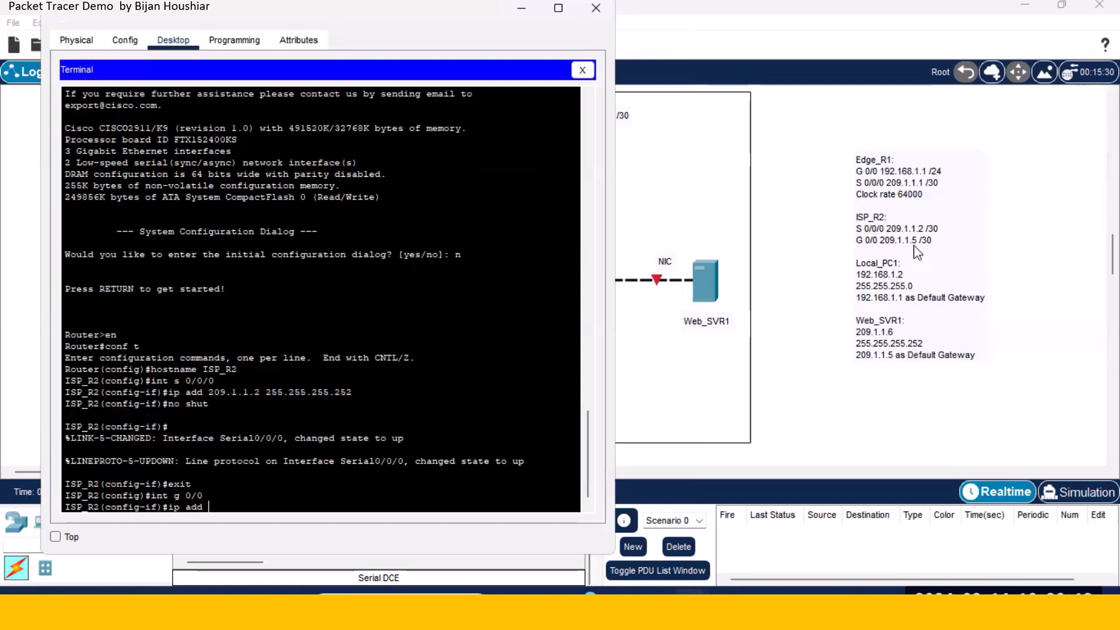
text(209.1.1.5 255.2)
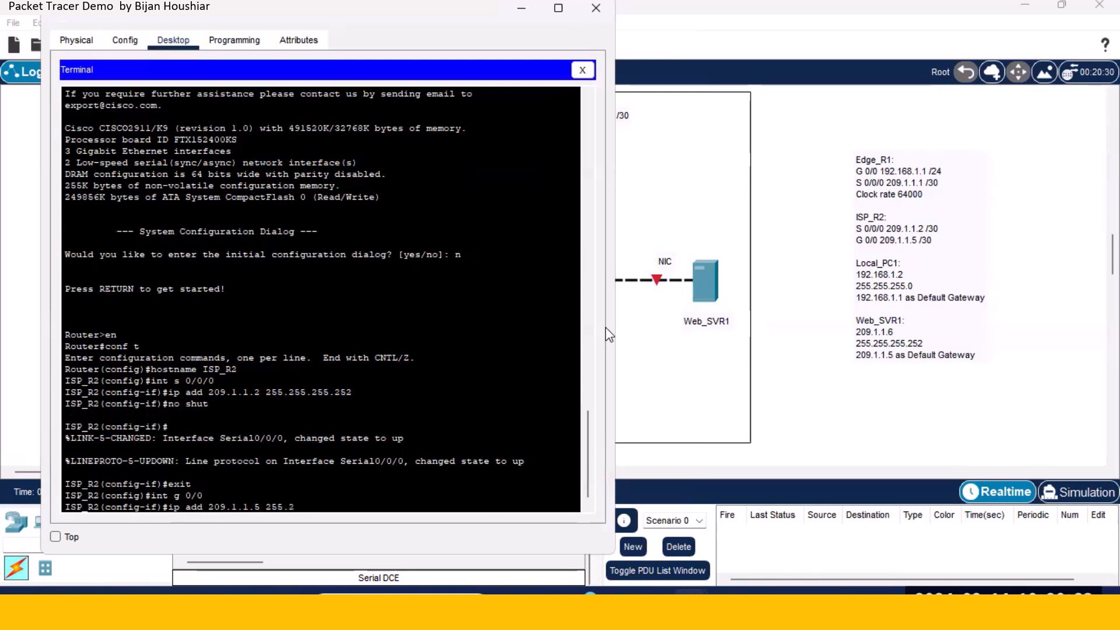
text(55.255.252)
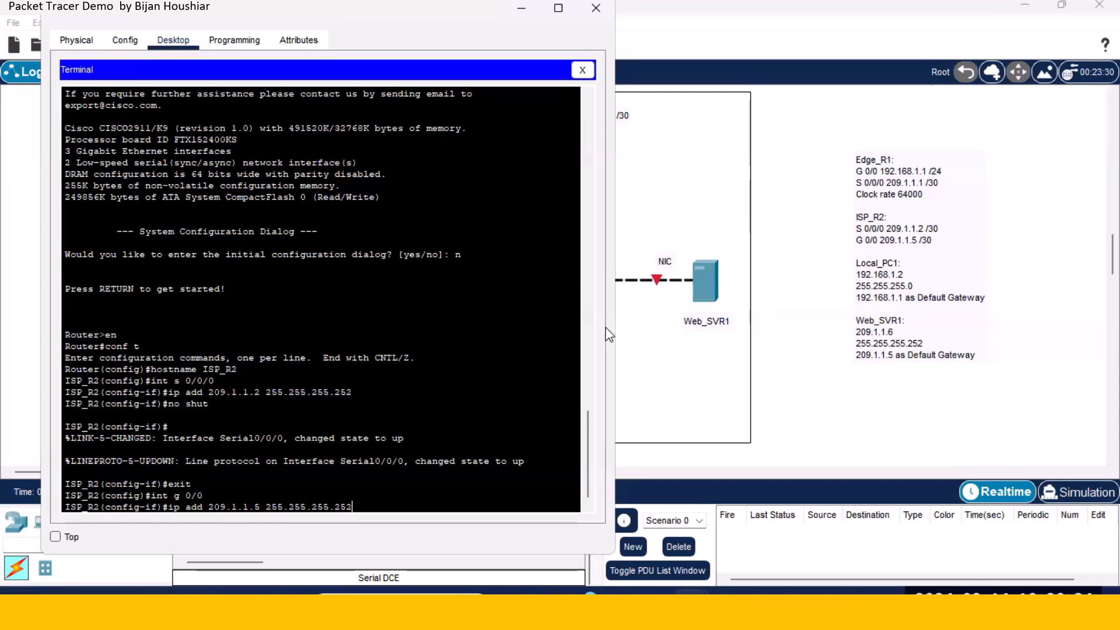
key(Return)
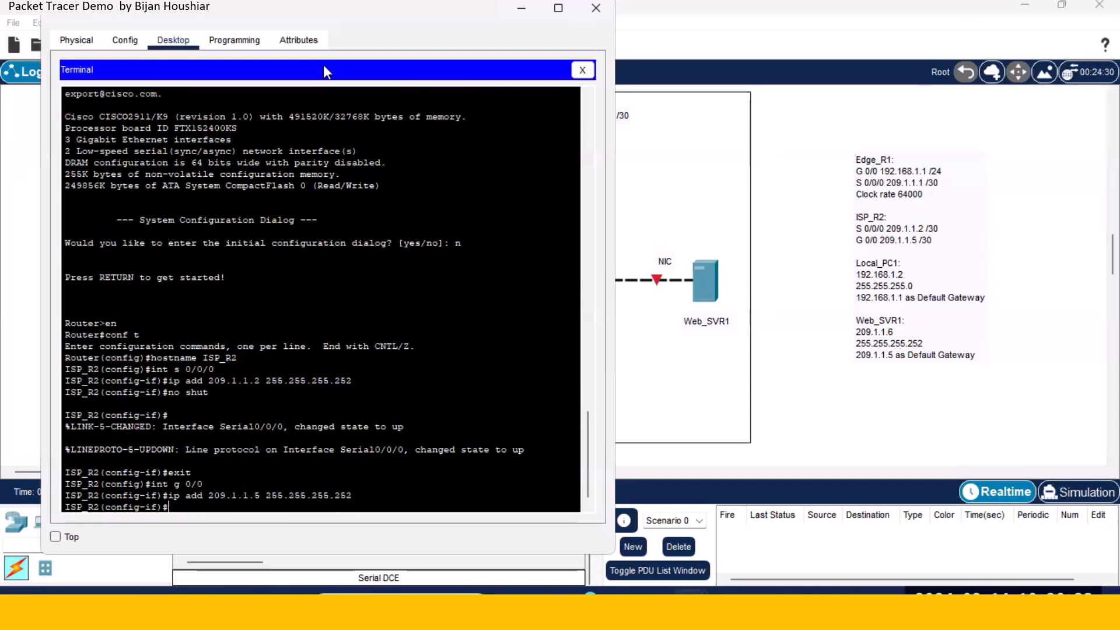
Step: Enable ISP_R2's g 0/0 interface with no shut and close Admin2's terminal window
drag(230, 15, 237, 40)
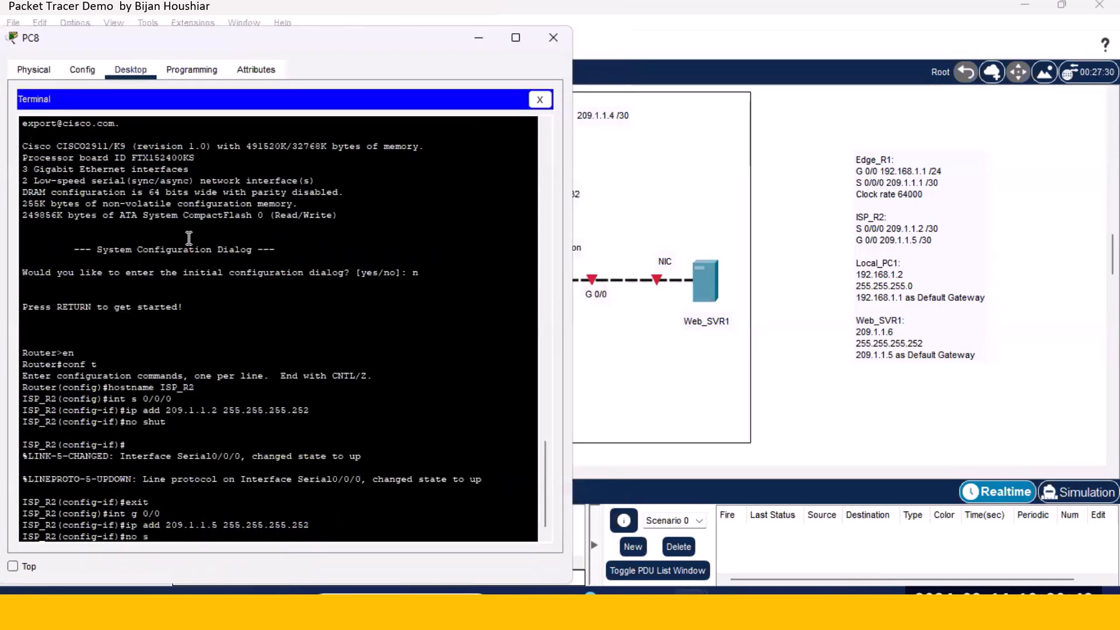
text(t)
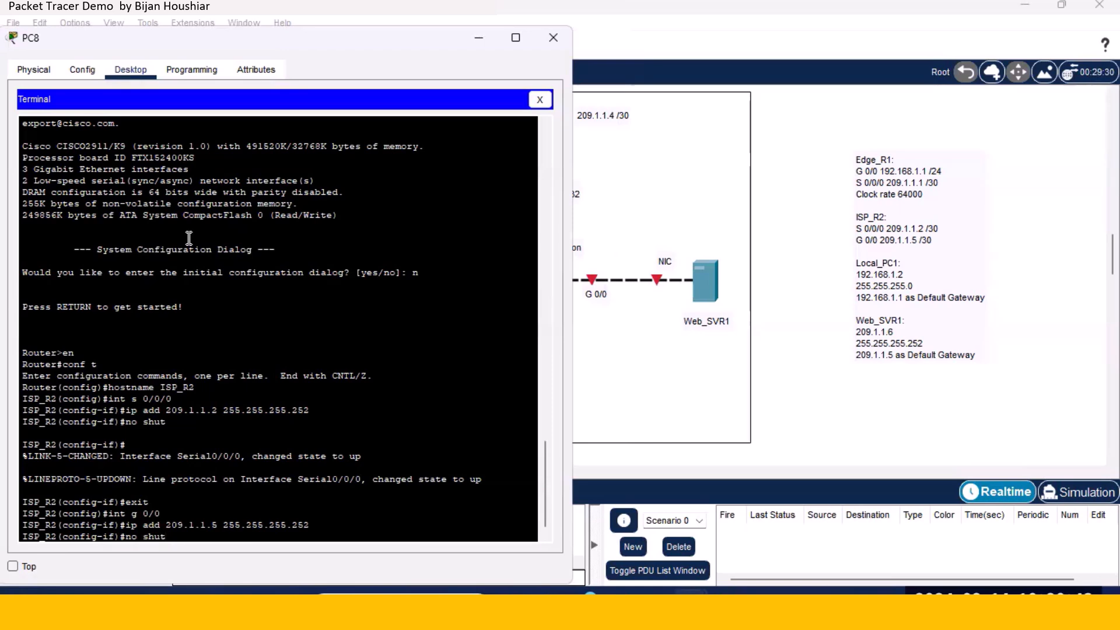
key(Return)
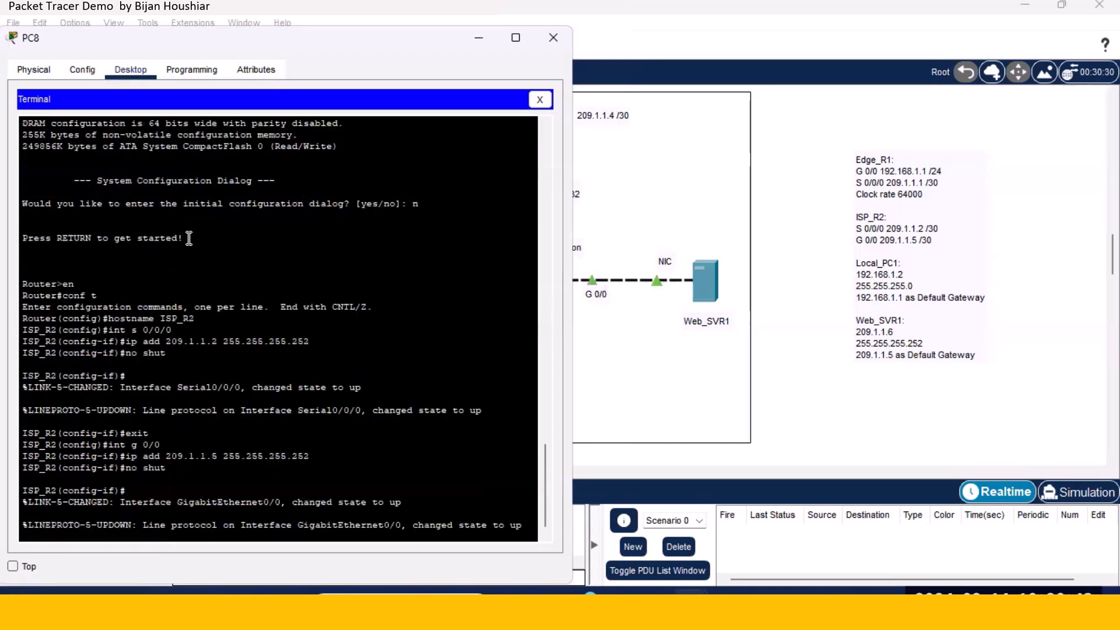
key(Return)
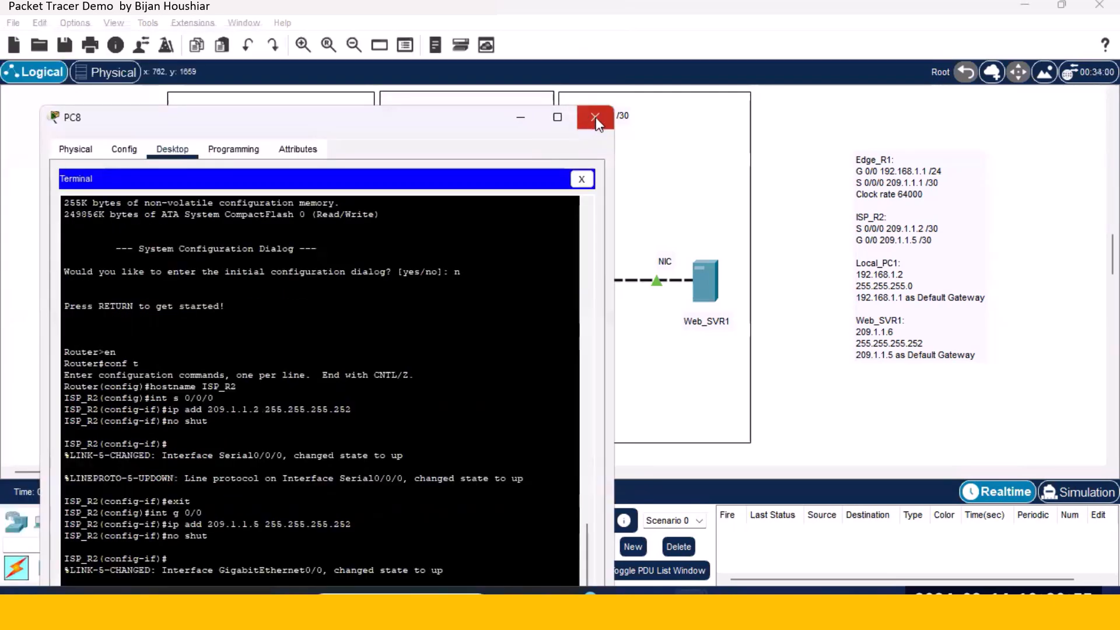
click(585, 115)
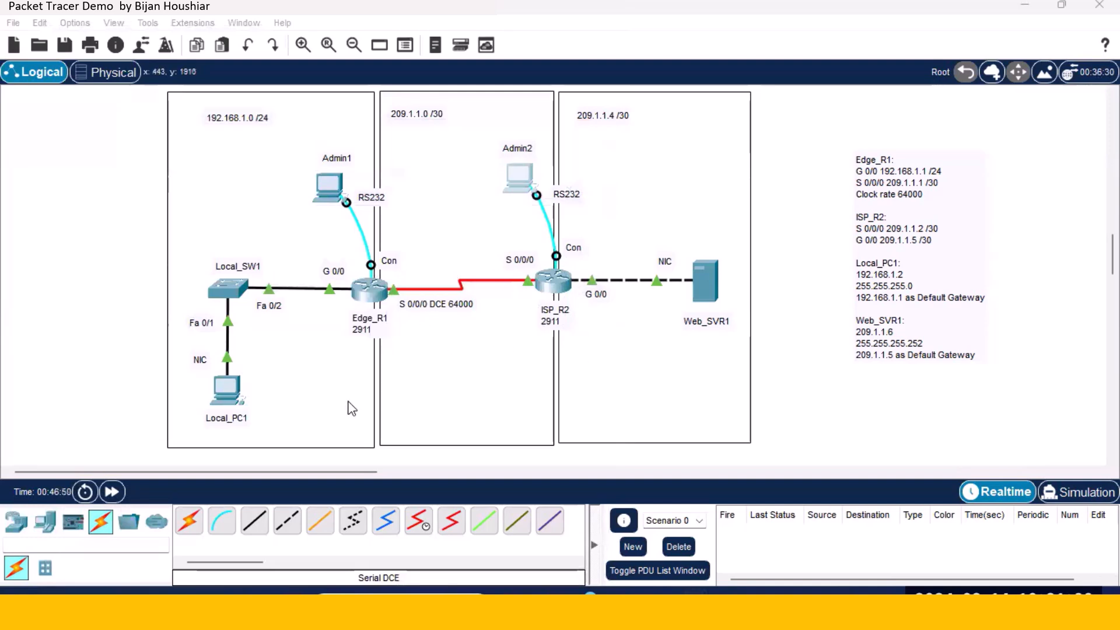
Step: Give Local_PC1 the static IPv4 address 192.168.1.2 with subnet mask 255.255.255.0 in its IP configuration
click(219, 393)
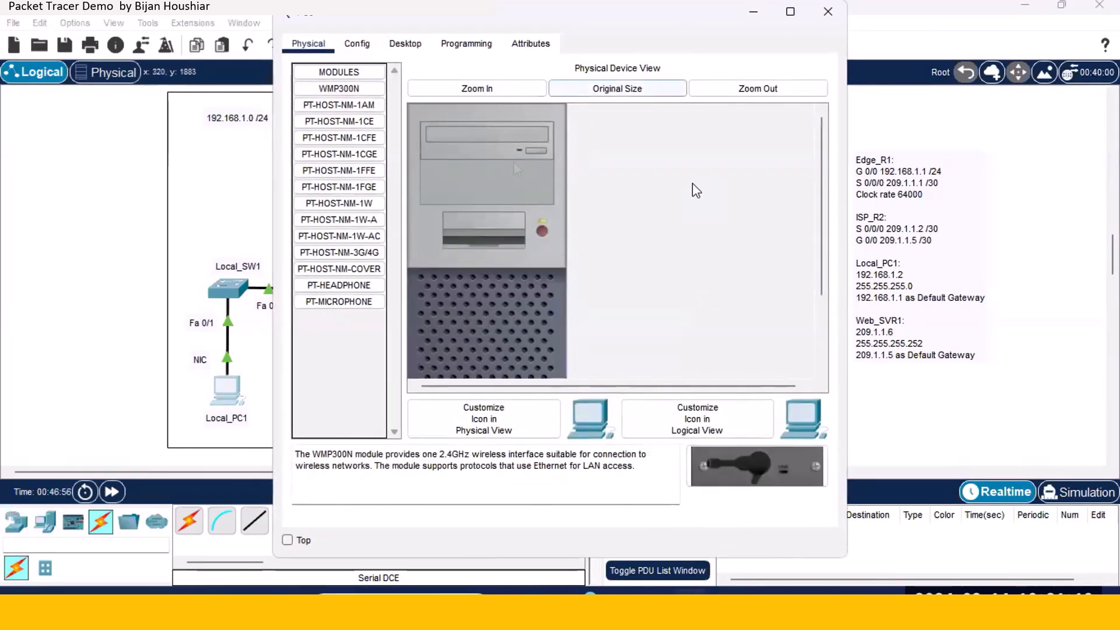
click(406, 44)
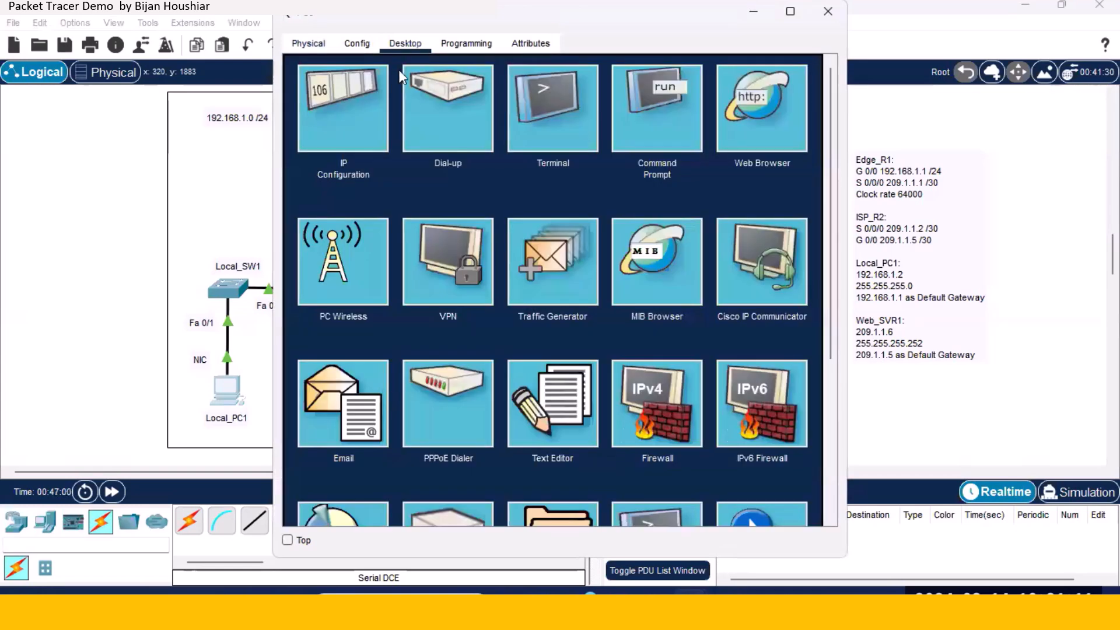
click(368, 128)
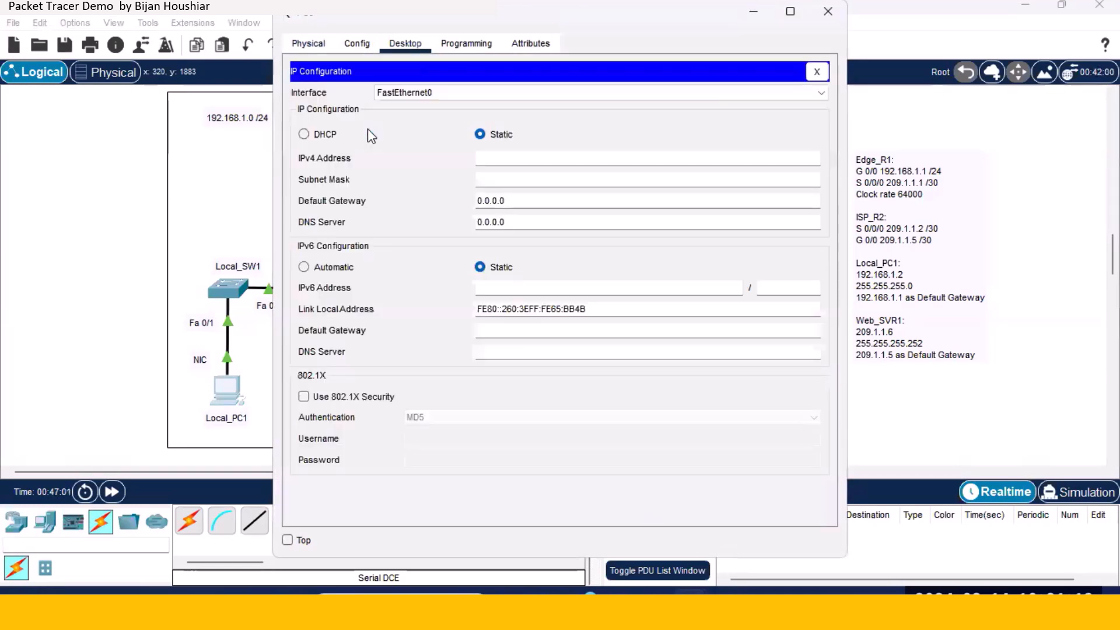
click(485, 157)
drag(493, 17, 453, 15)
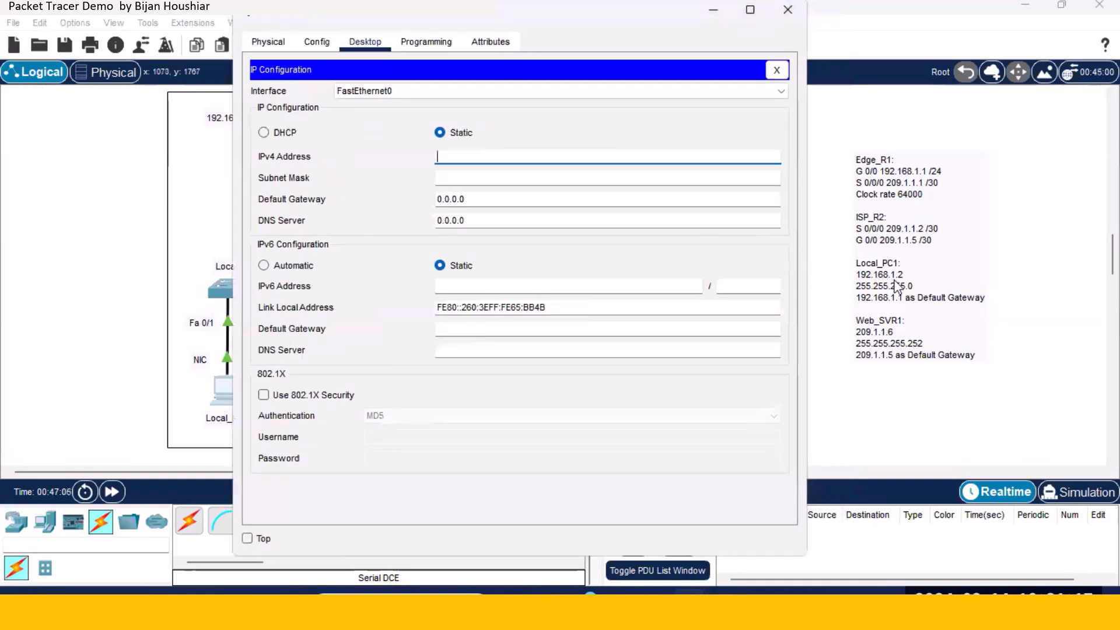
text(1)
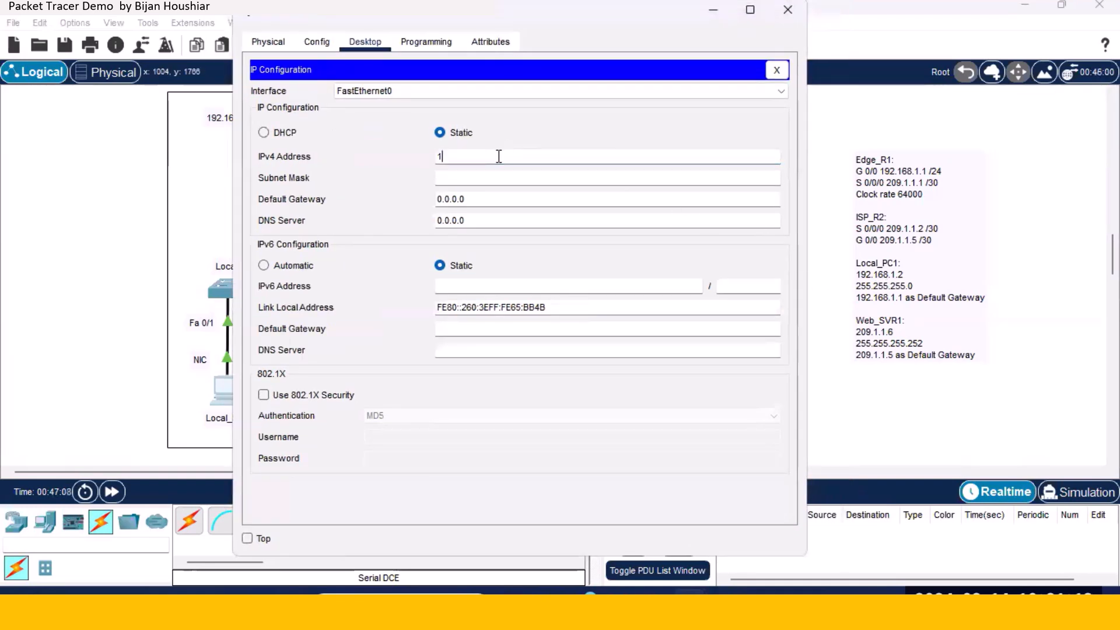
text(92.168.1.2)
click(496, 177)
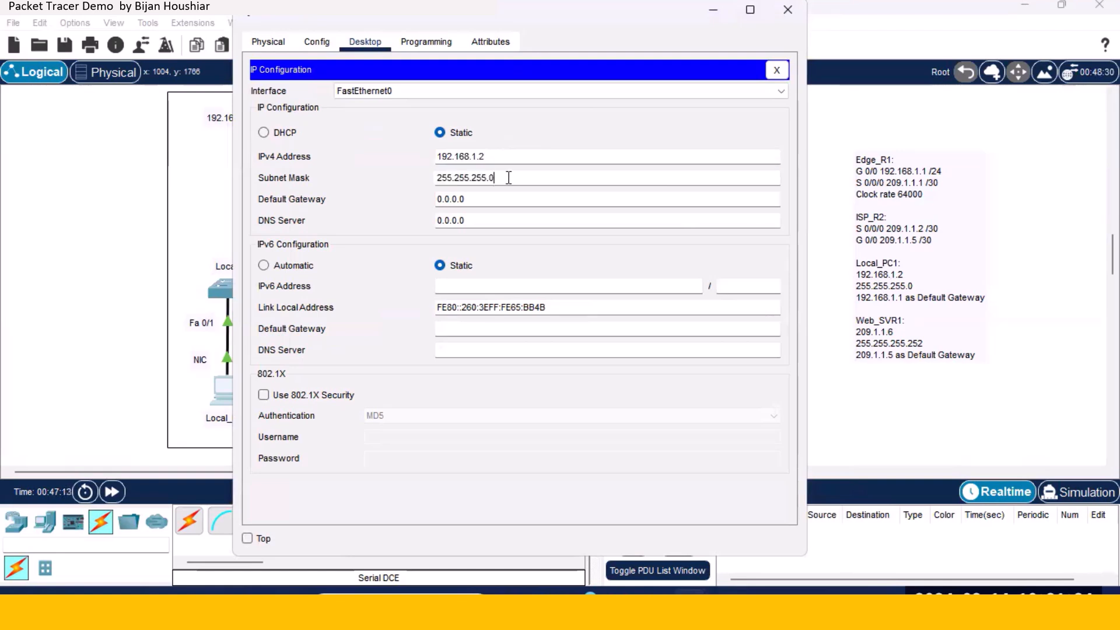
Step: Set Local_PC1's default gateway to 192.168.1.1 and close its window
click(557, 185)
drag(485, 196, 438, 199)
key(BackSpace)
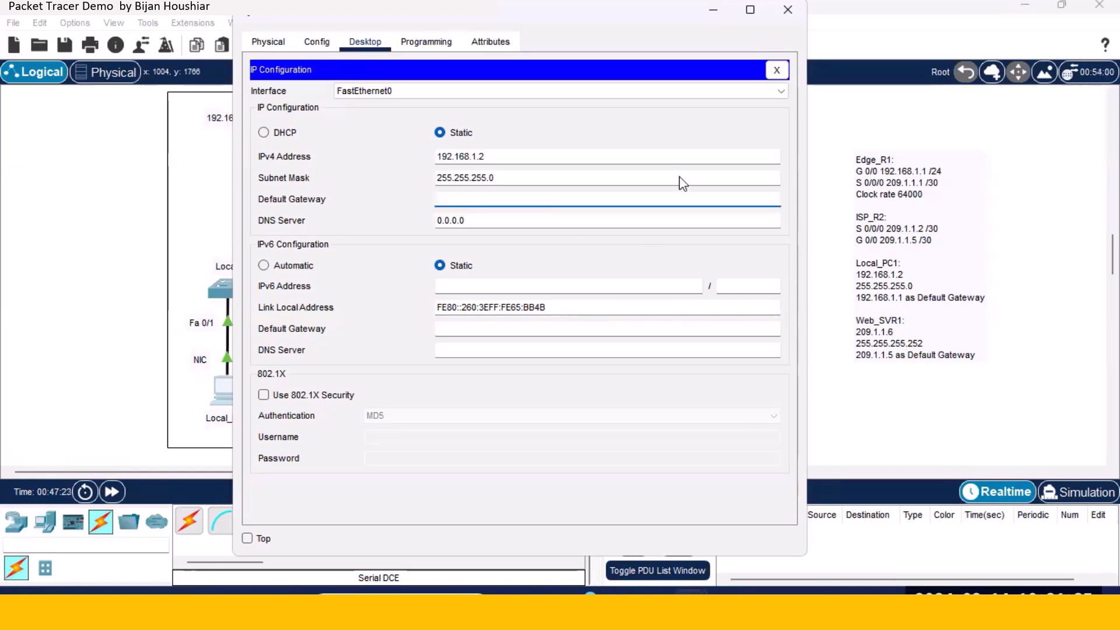
click(552, 19)
drag(557, 19, 751, 18)
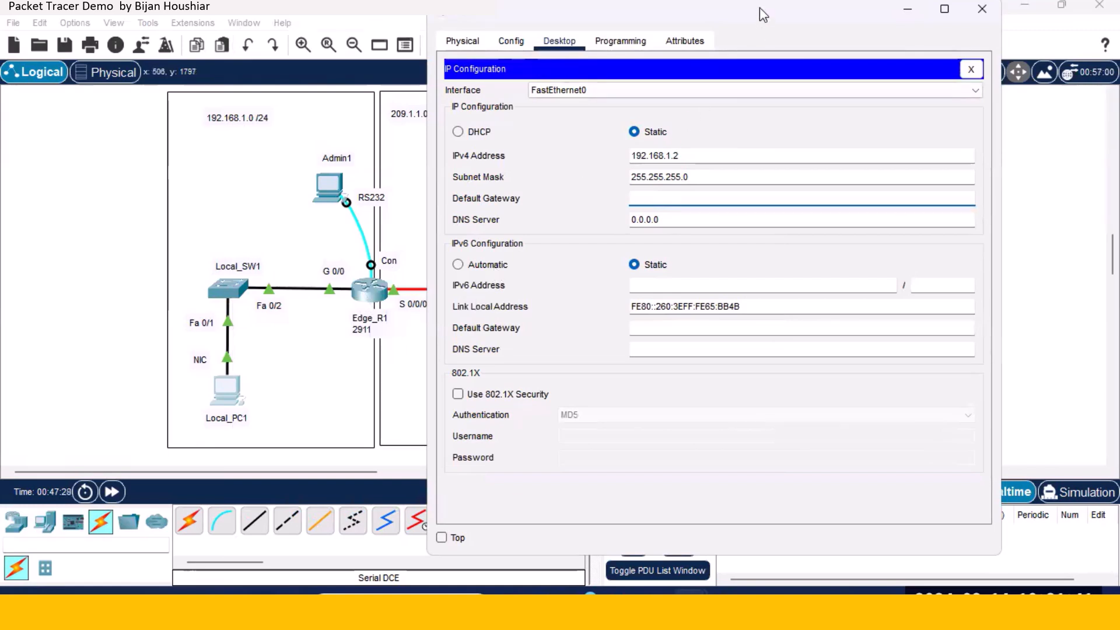
drag(751, 9, 628, 10)
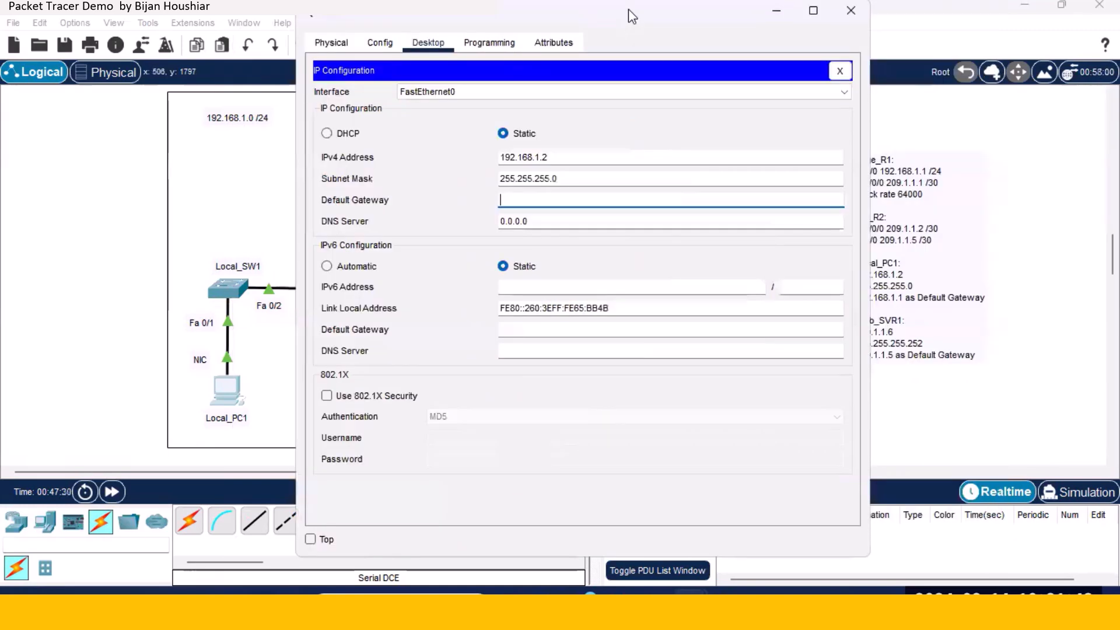
text(192.168.1.1)
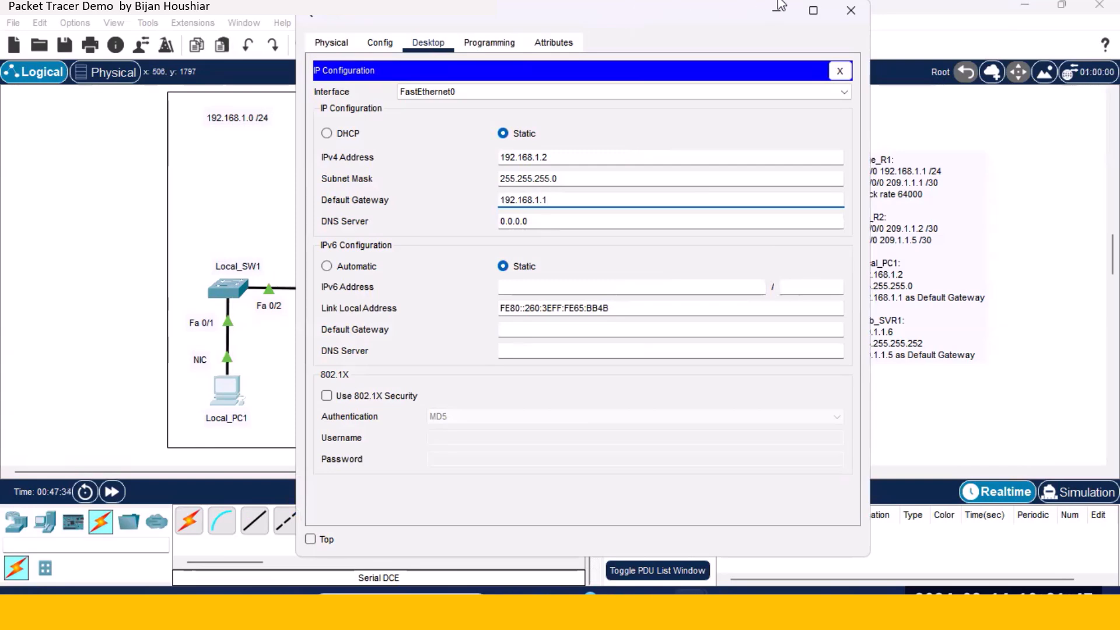
click(850, 10)
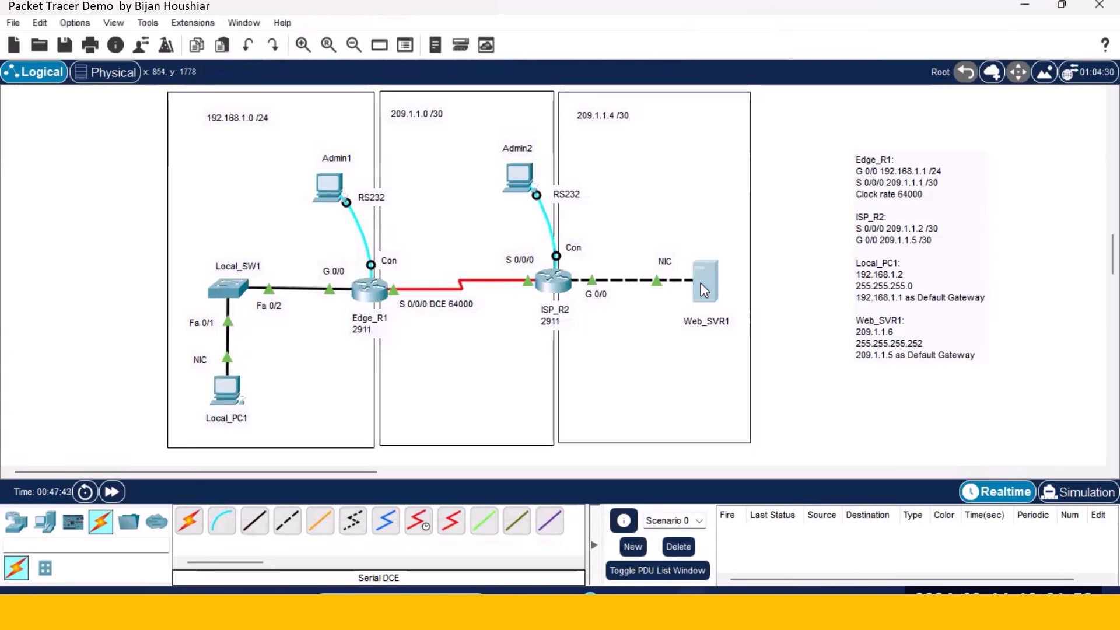
Step: Open Web_SVR1's IP configuration and set its static IPv4 address to 209.1.1.6
click(701, 282)
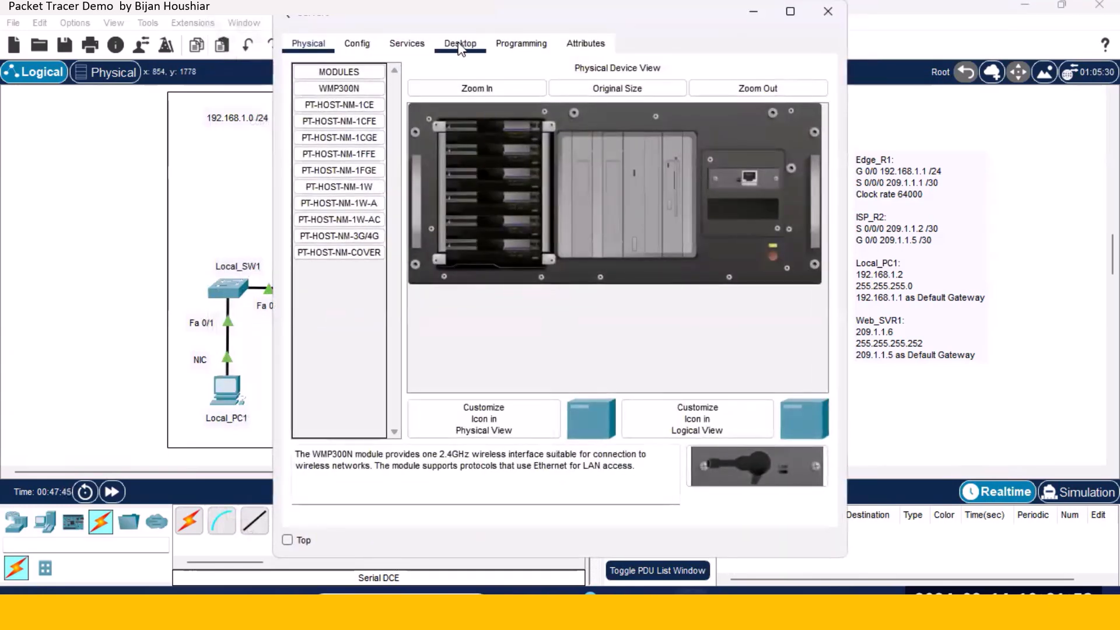
click(457, 45)
click(355, 111)
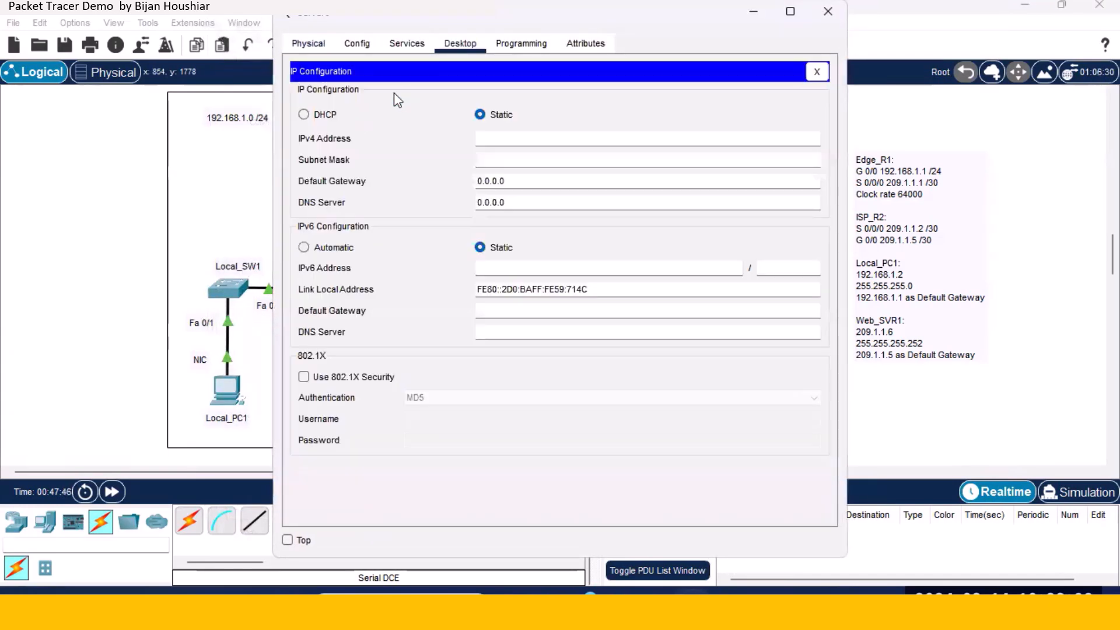
drag(456, 19, 379, 24)
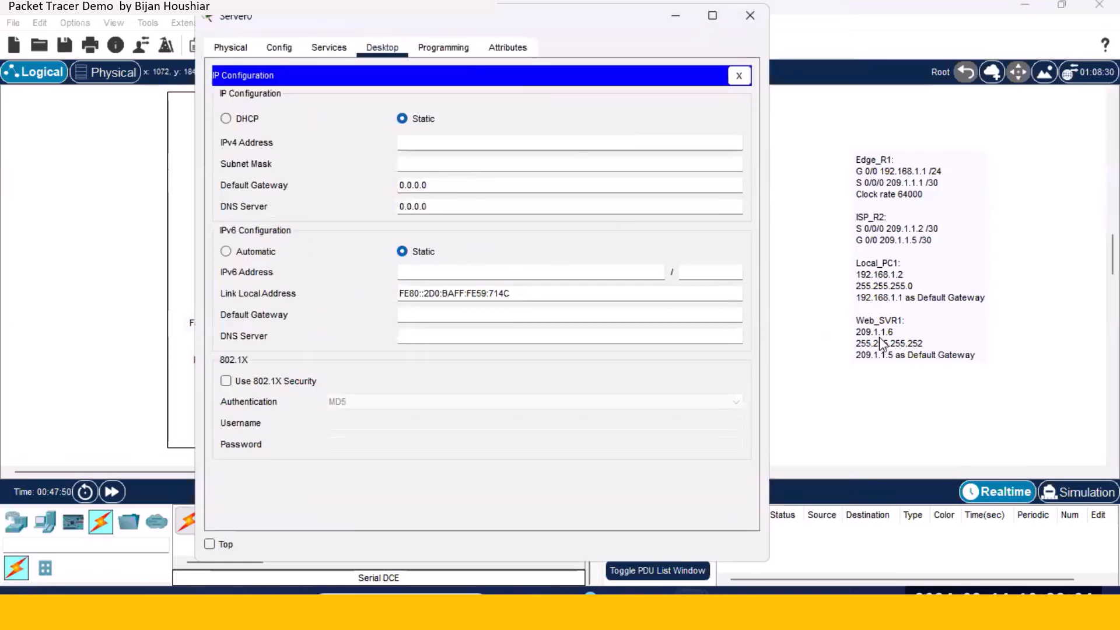
click(447, 148)
text(209.)
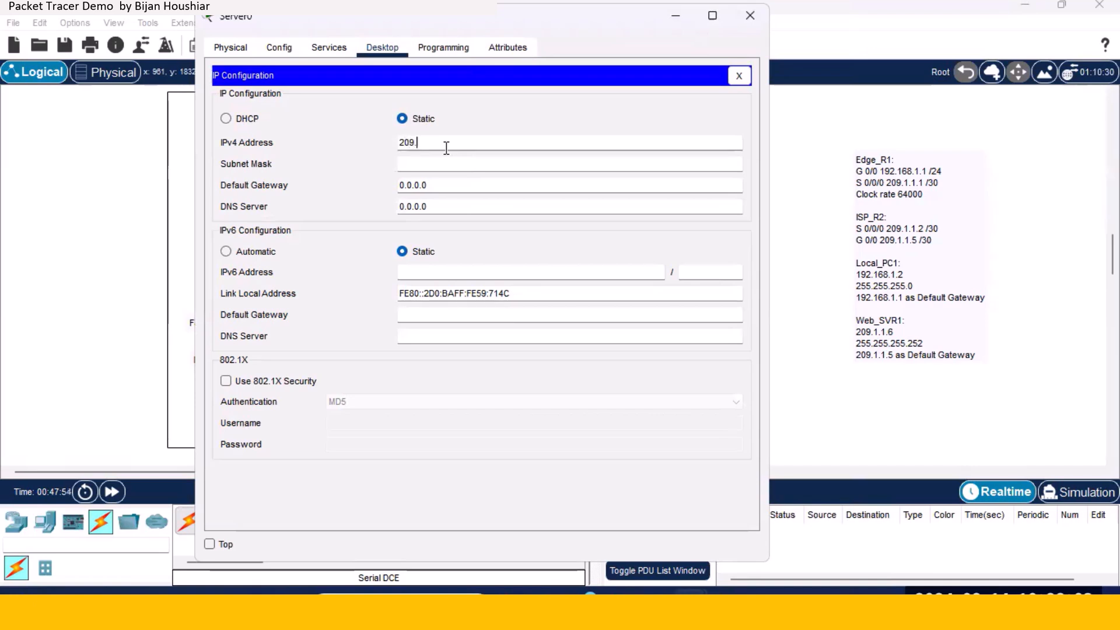
text(1.1.6)
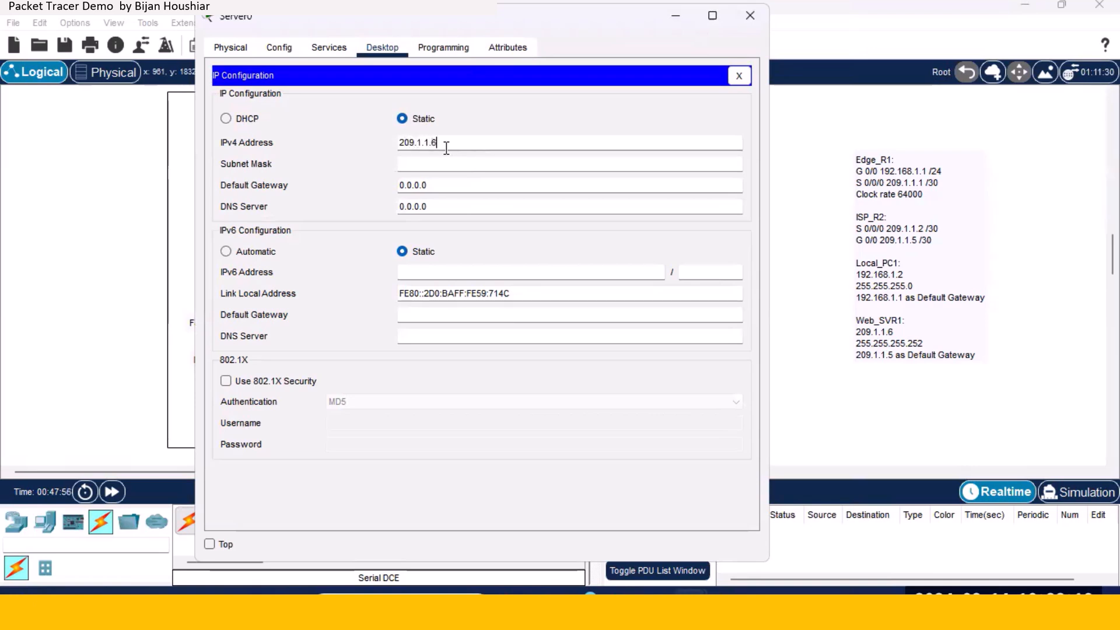
Step: Set Web_SVR1's subnet mask to 255.255.255.252 and default gateway to 209.1.1.5, and close its window
click(458, 163)
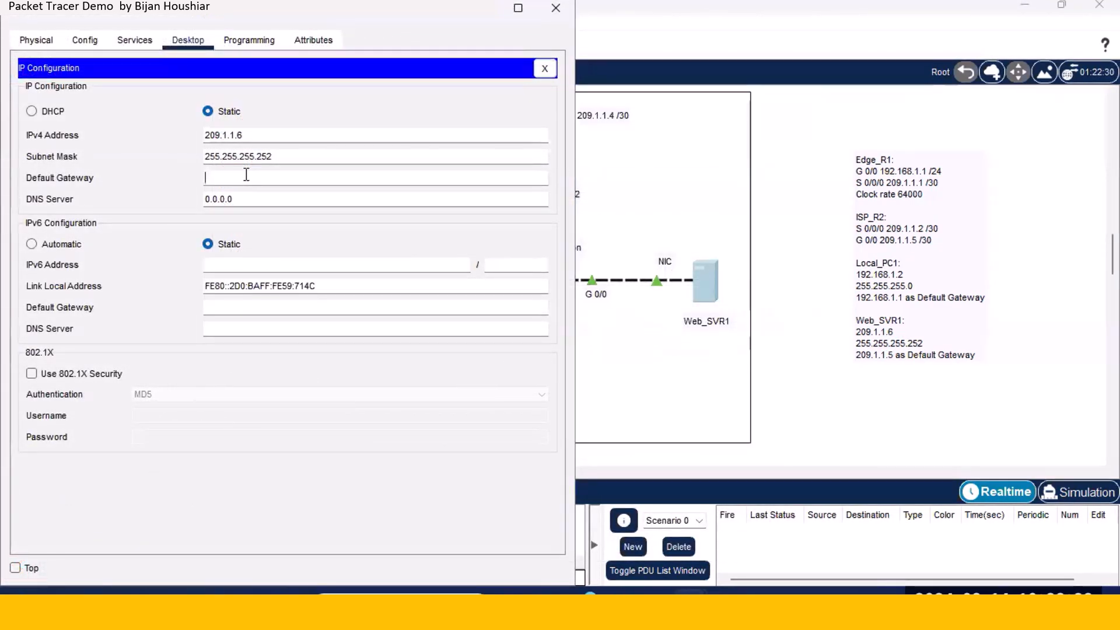
text(209.1.1.5)
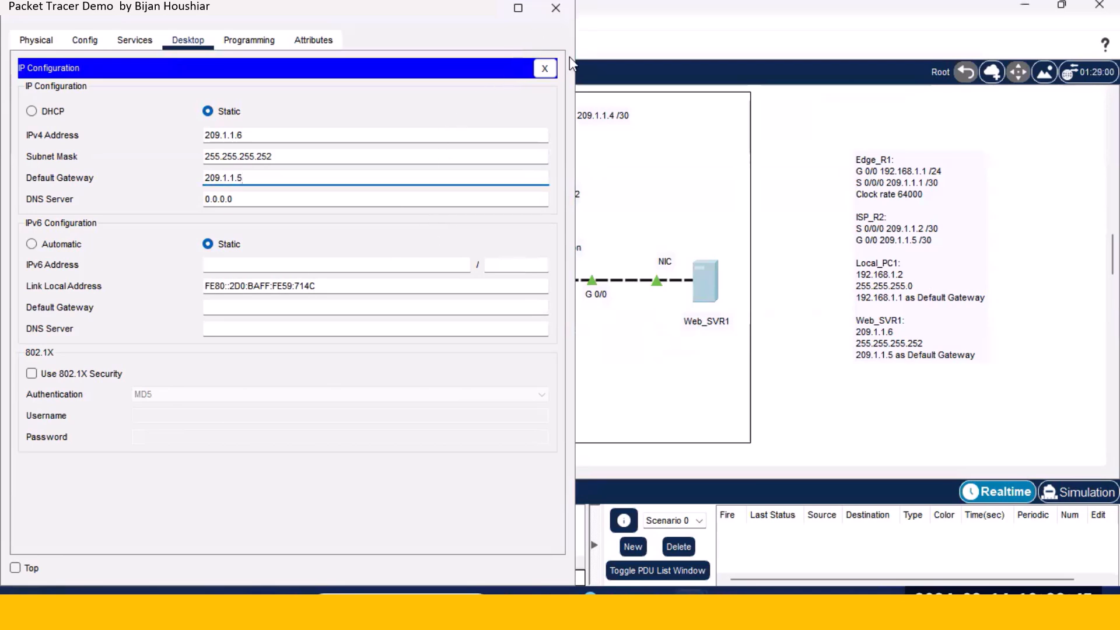
click(561, 10)
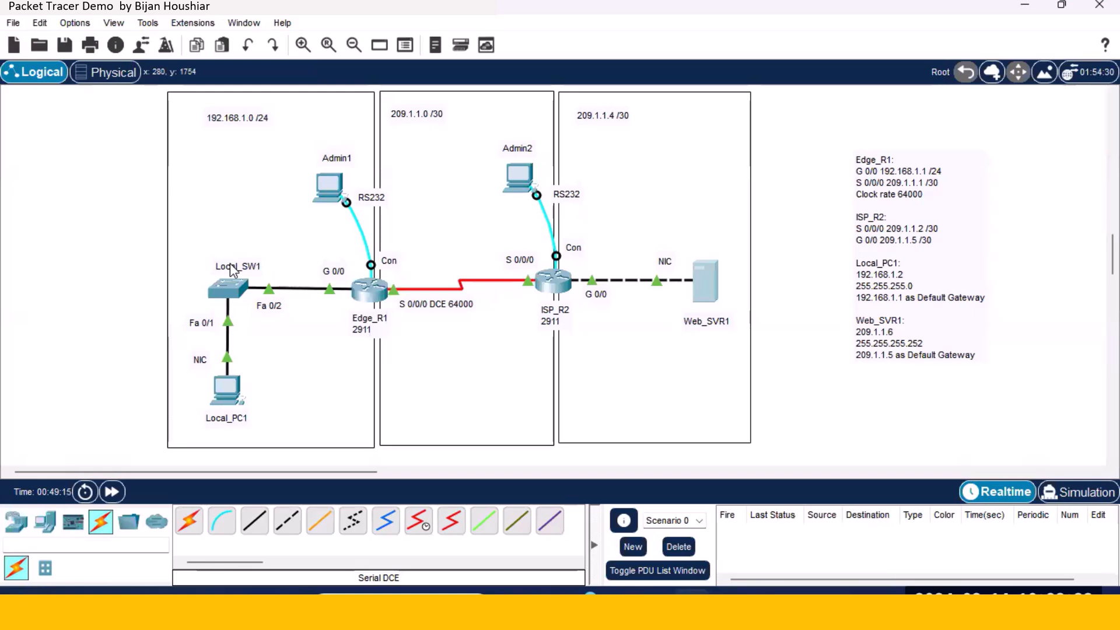
Step: Review the configuration commands in Edge_R1's own command line interface and close the router's window
click(368, 290)
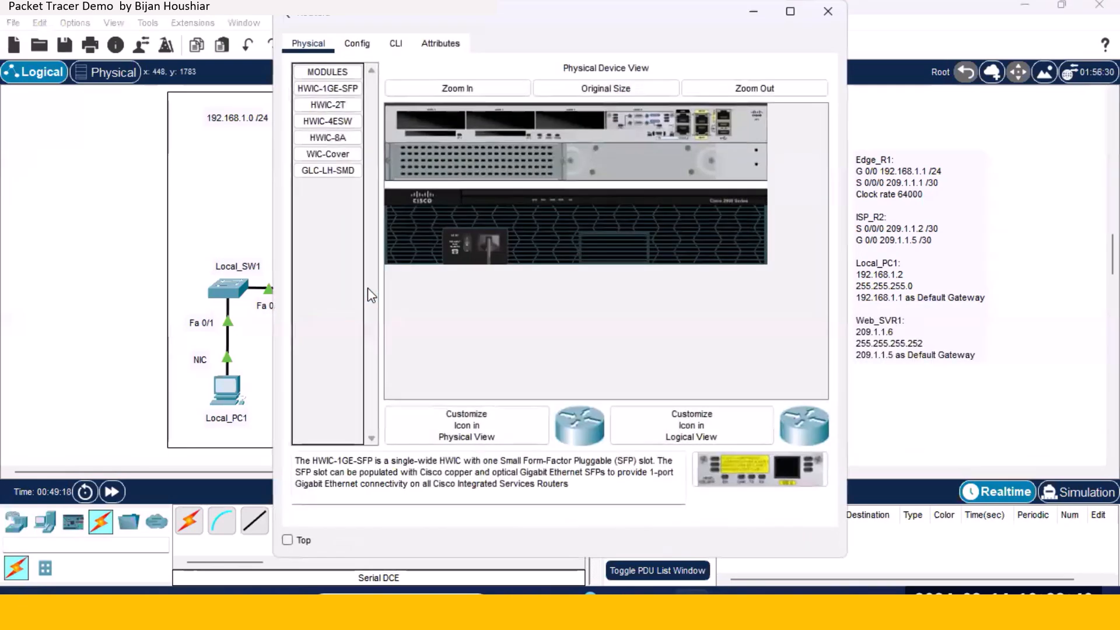
click(396, 51)
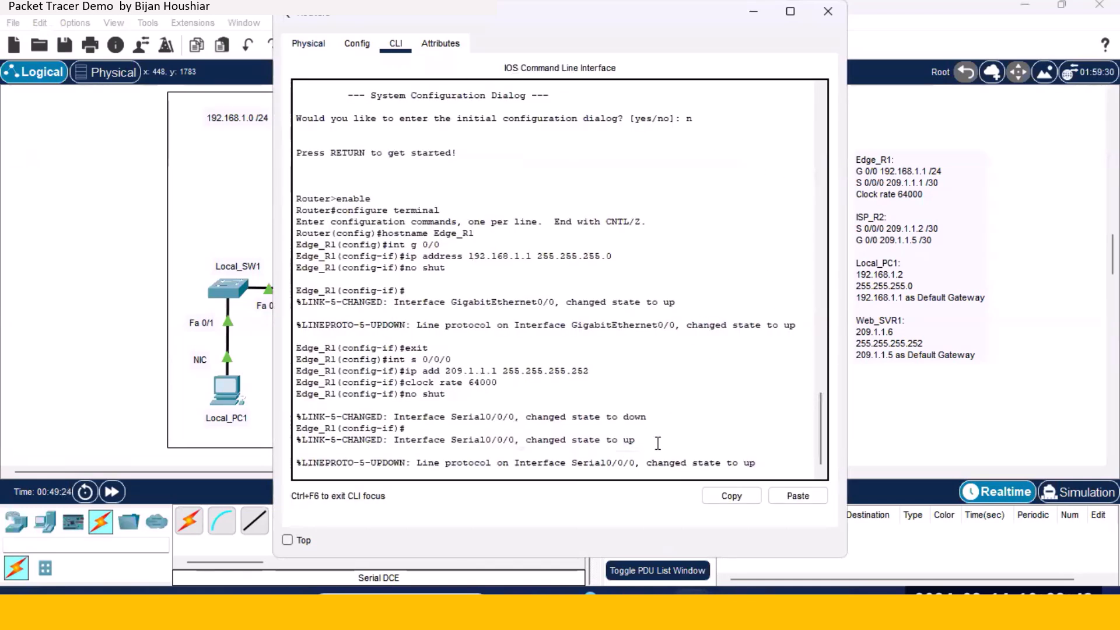
key(Return)
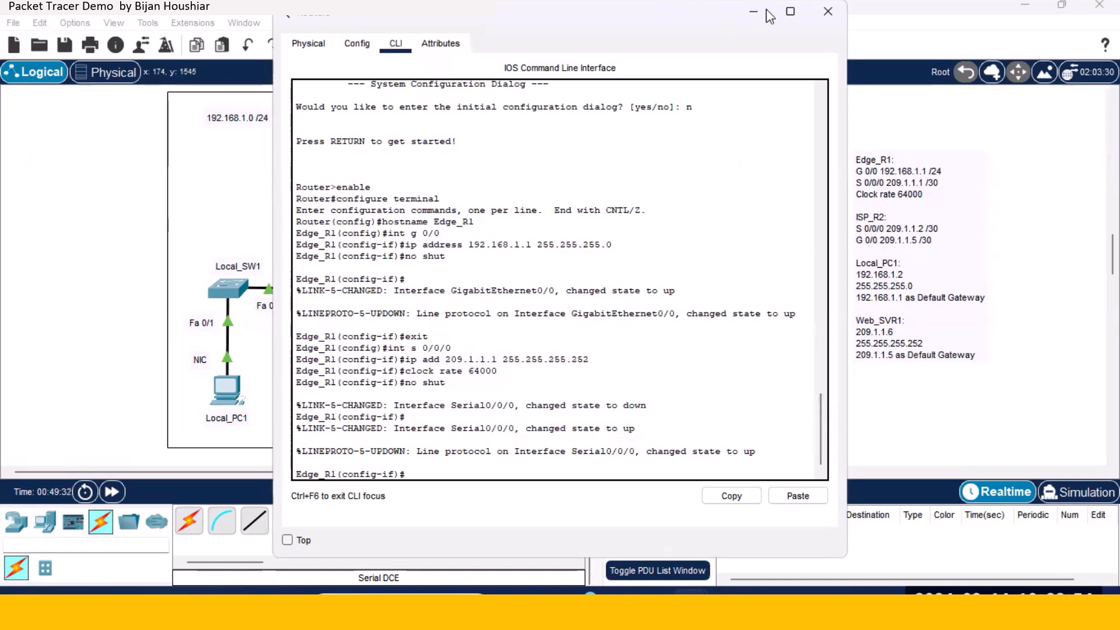
click(827, 17)
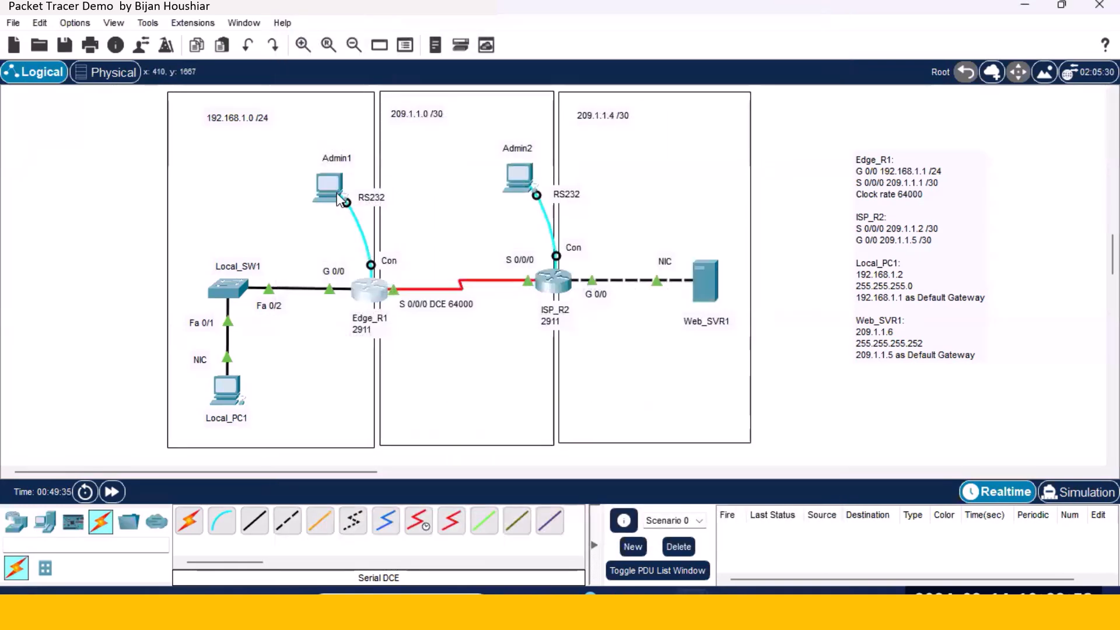
Step: In Admin1's console terminal, leave Edge_R1's interface configuration mode and add the default route 0.0.0.0 0.0.0.0 through s 0/0/0, closing the window
click(337, 195)
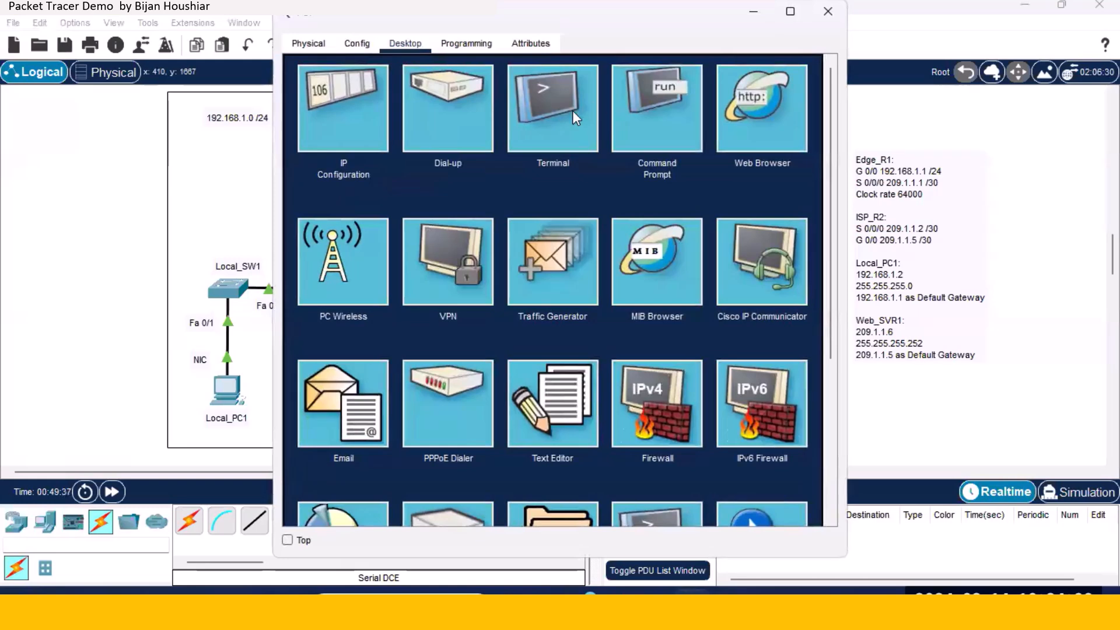
click(570, 110)
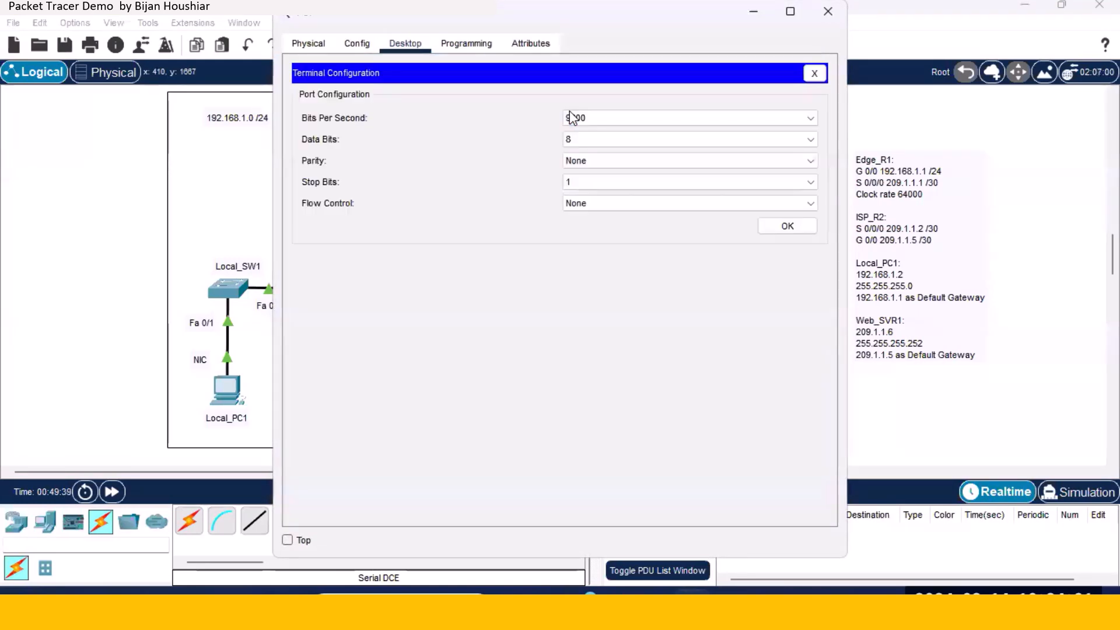
click(767, 224)
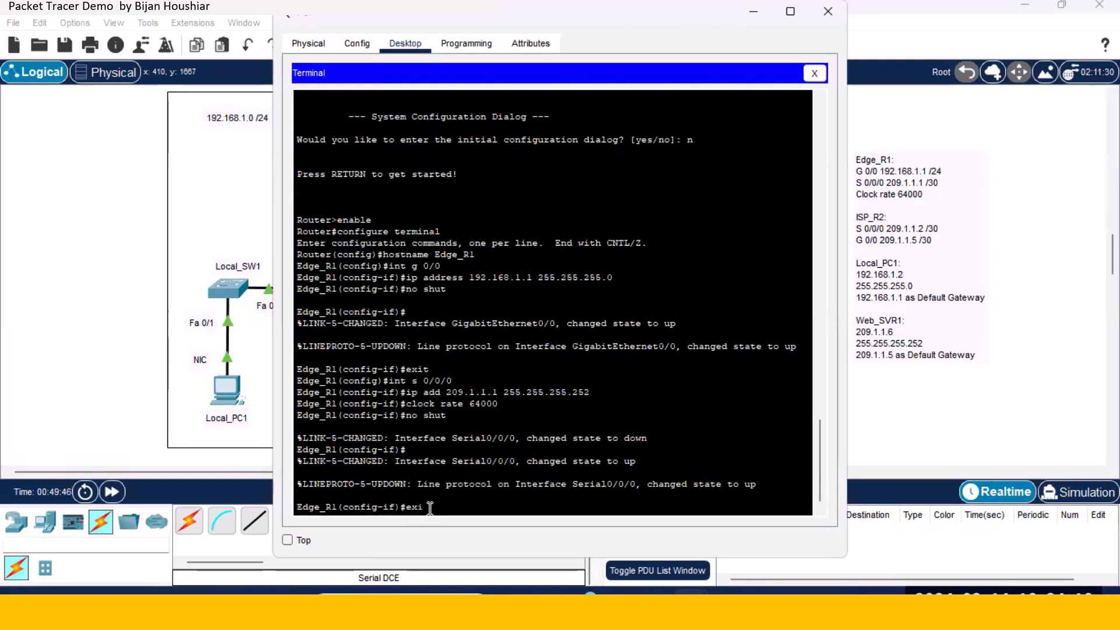
key(Return)
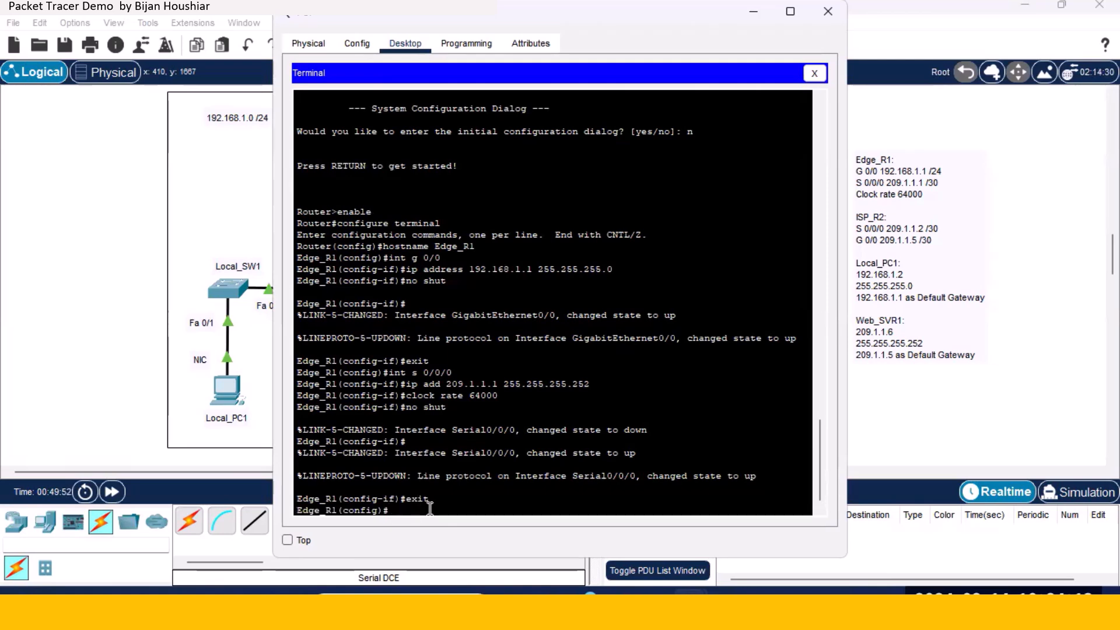
text(ip route 0.0.0.0 0.0.0.0)
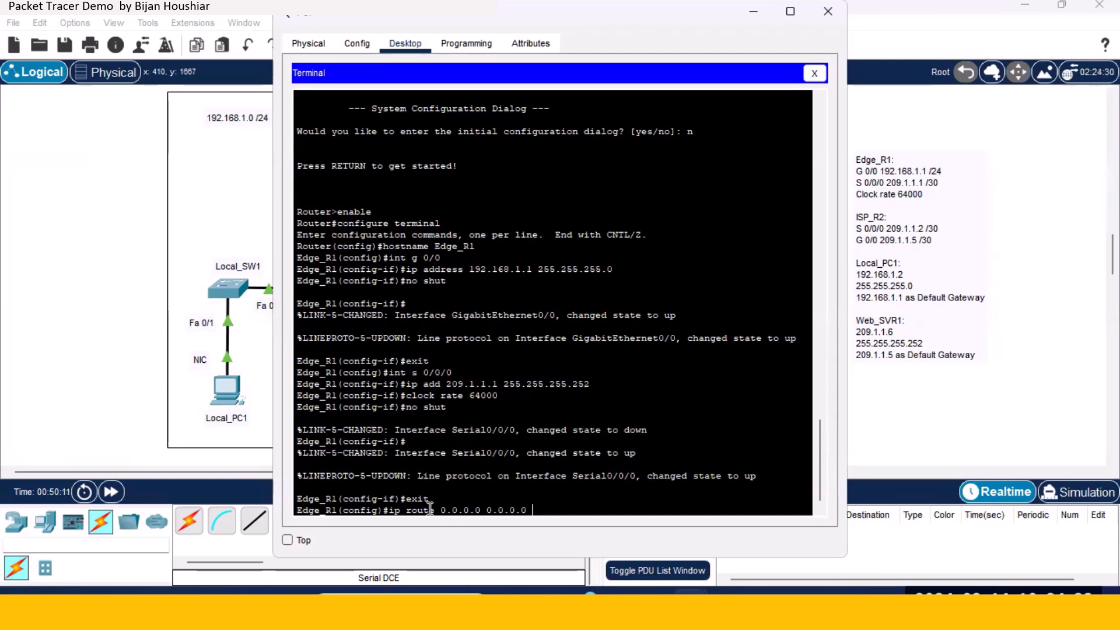
text(s 0)
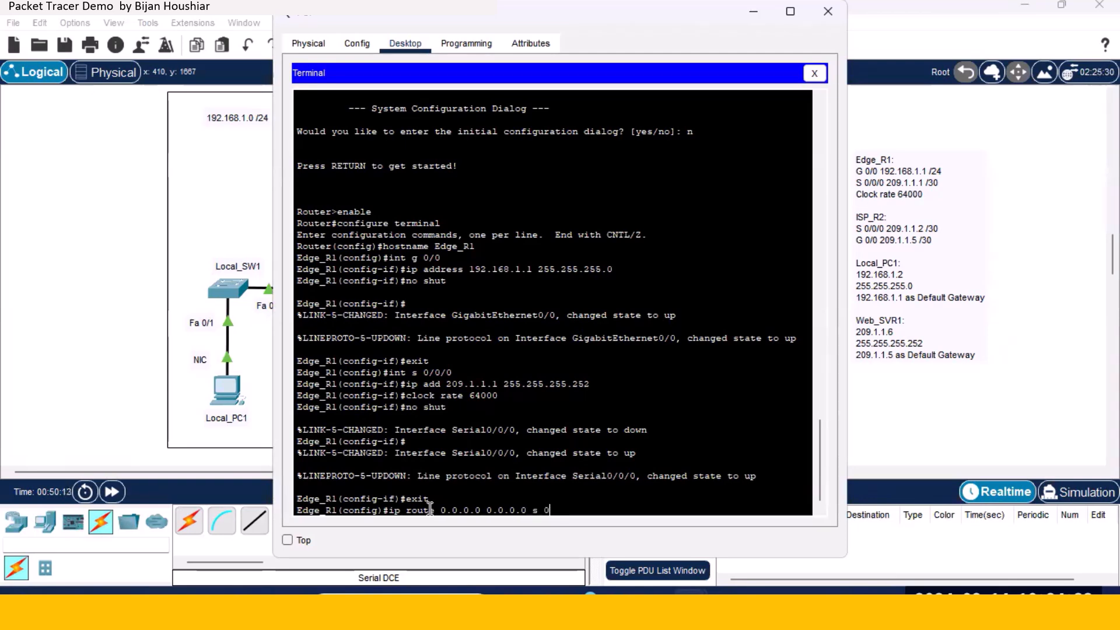
text(/0/0)
key(Return)
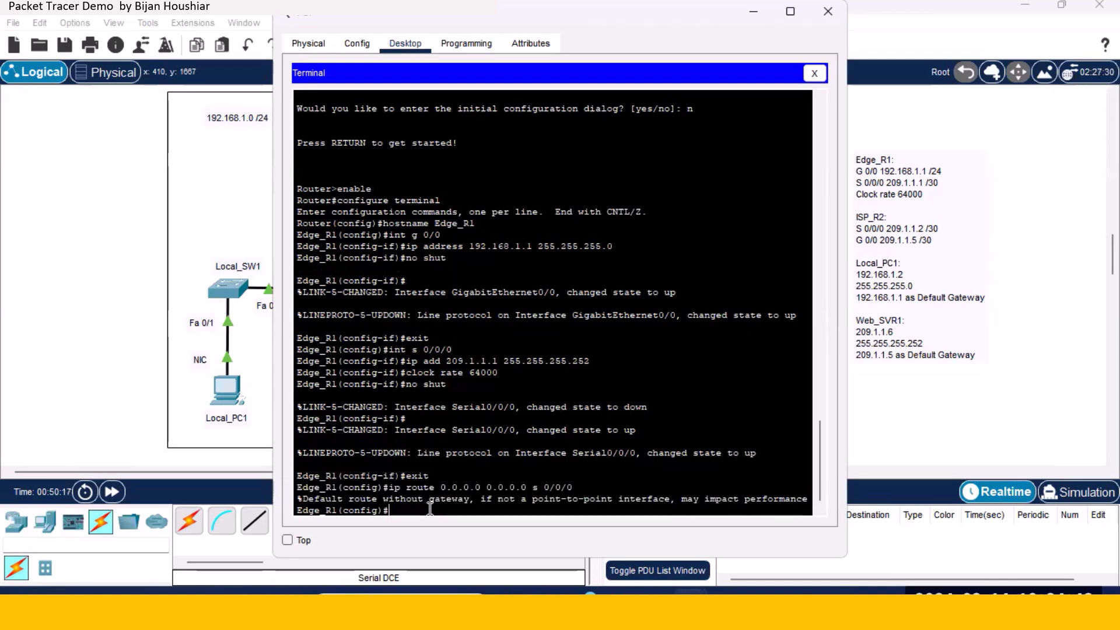
click(830, 18)
Step: Review the configuration commands in ISP_R2's own command line interface and close the router's window
click(560, 289)
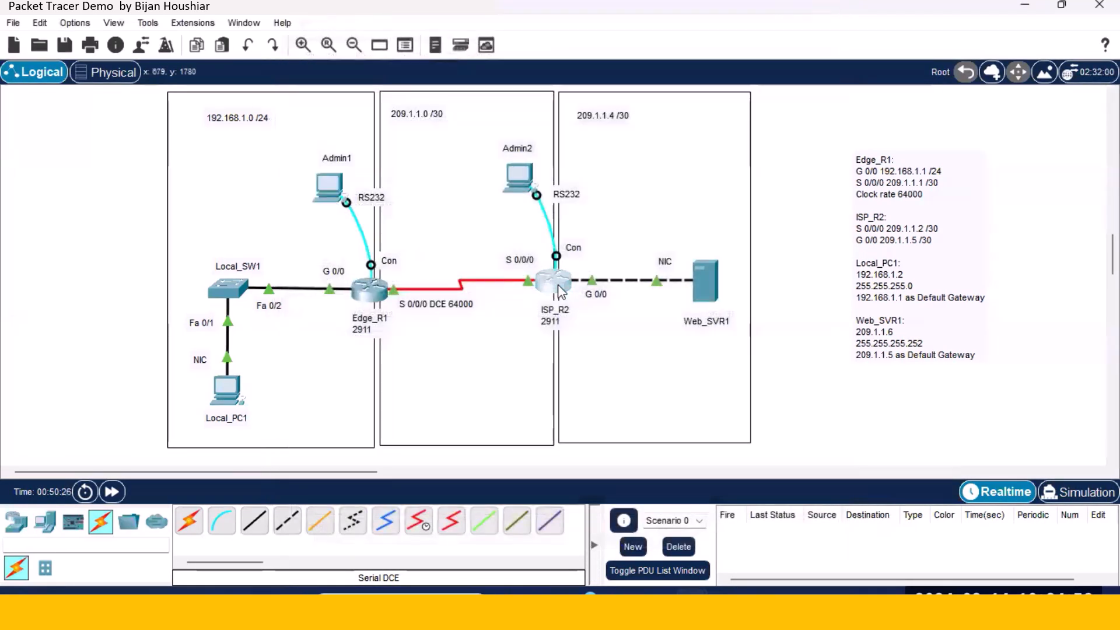
click(394, 47)
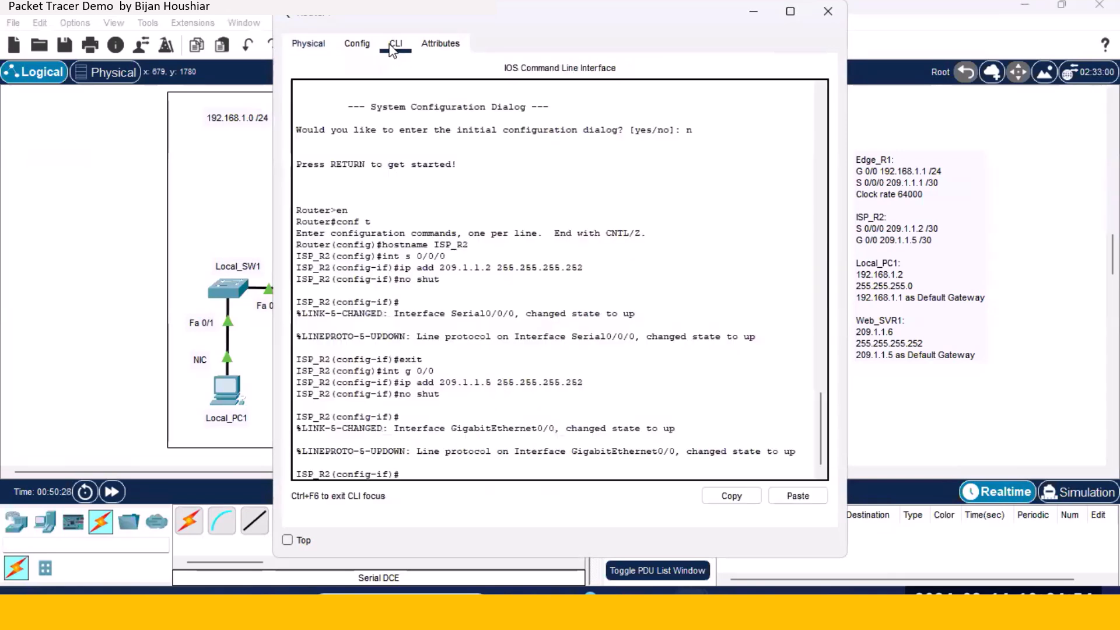
click(828, 13)
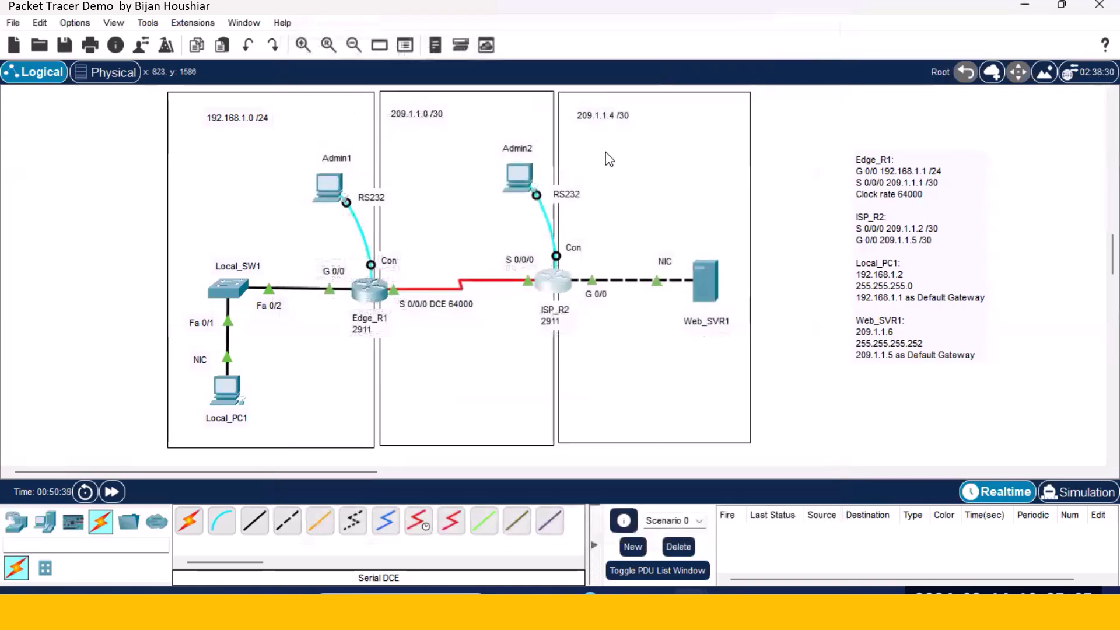
Step: In Admin2's console terminal, leave ISP_R2's interface configuration mode and add the default route 0.0.0.0 0.0.0.0 through s 0/0/0, closing the window
click(519, 176)
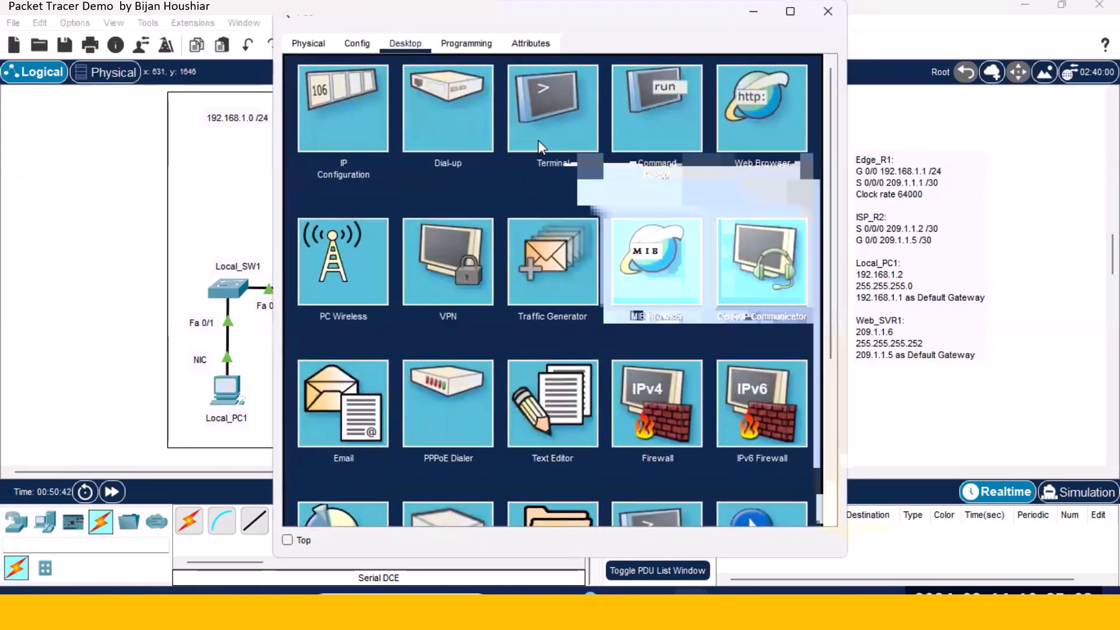
click(559, 92)
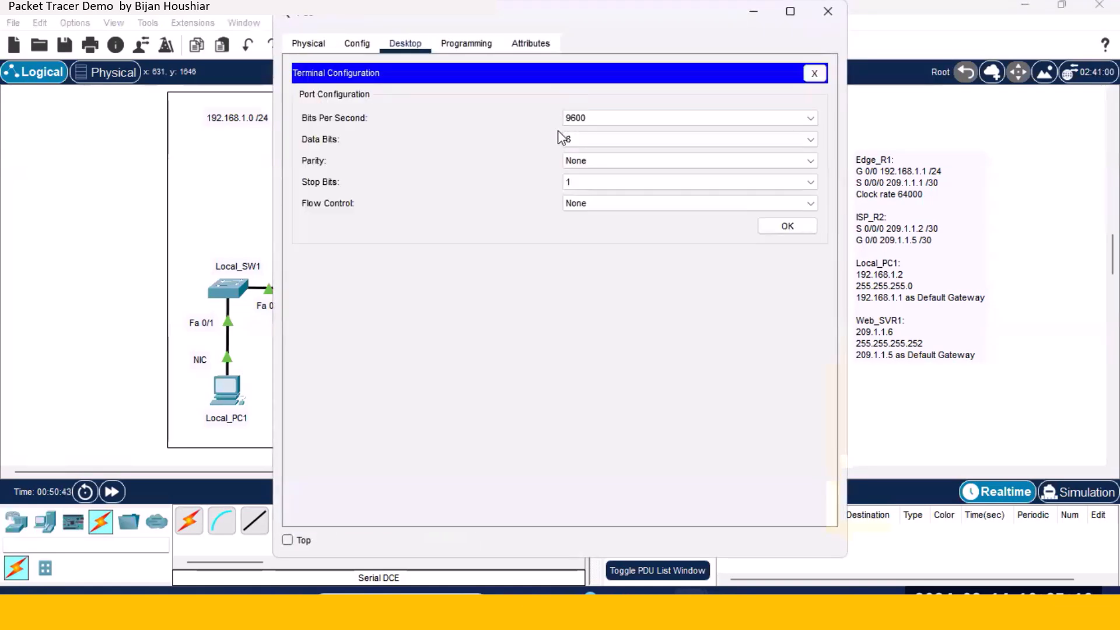
click(767, 225)
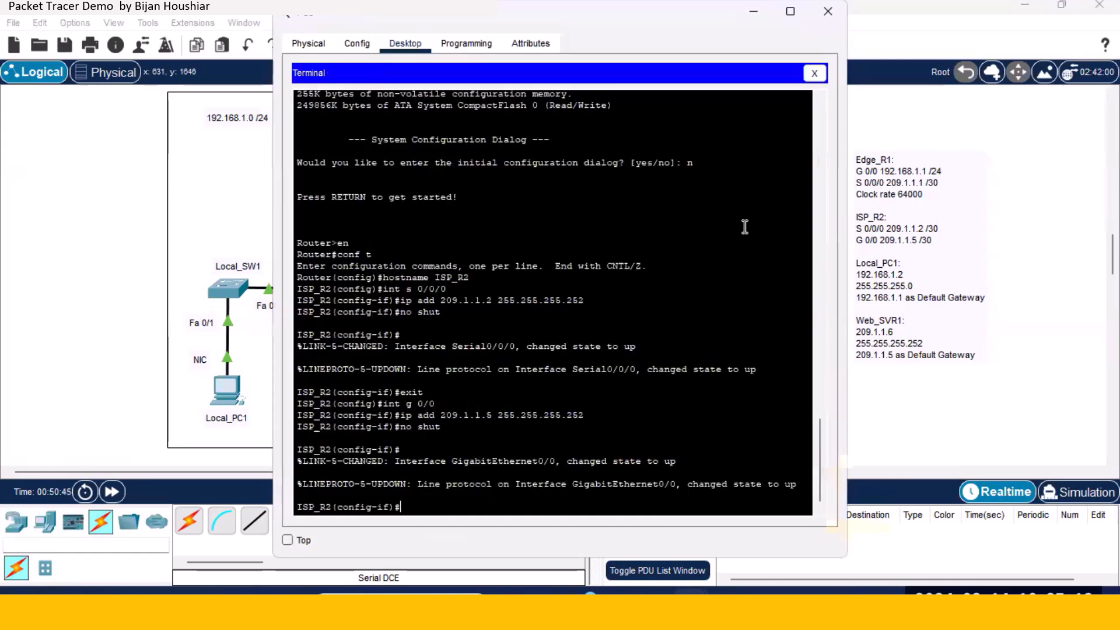
text(exit)
key(Return)
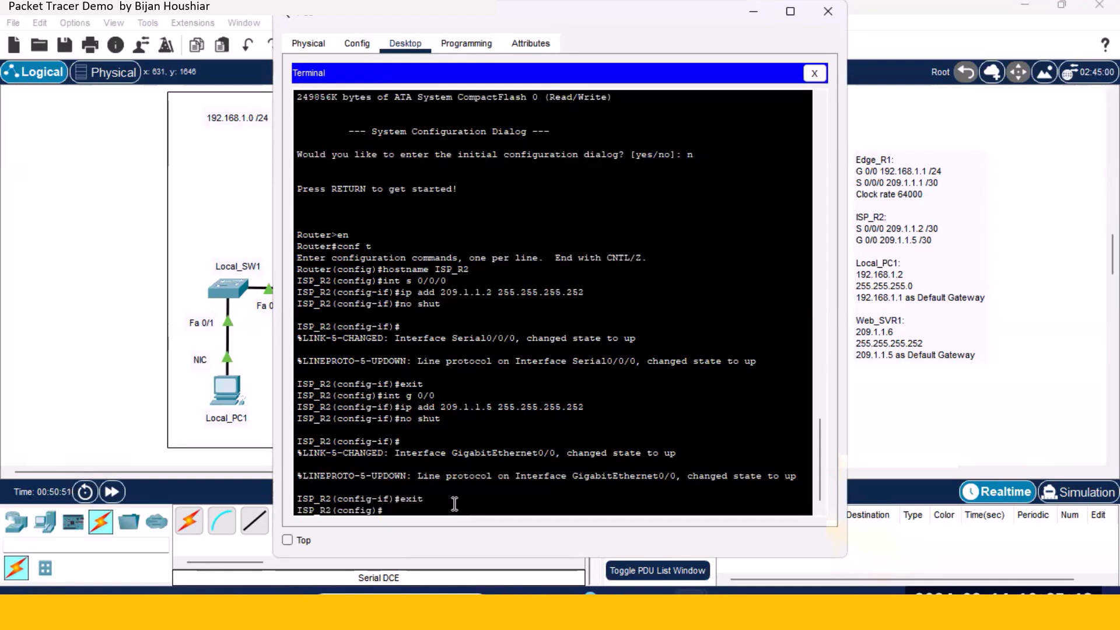
text(ip route 0.0.0.0 0.0.0.0)
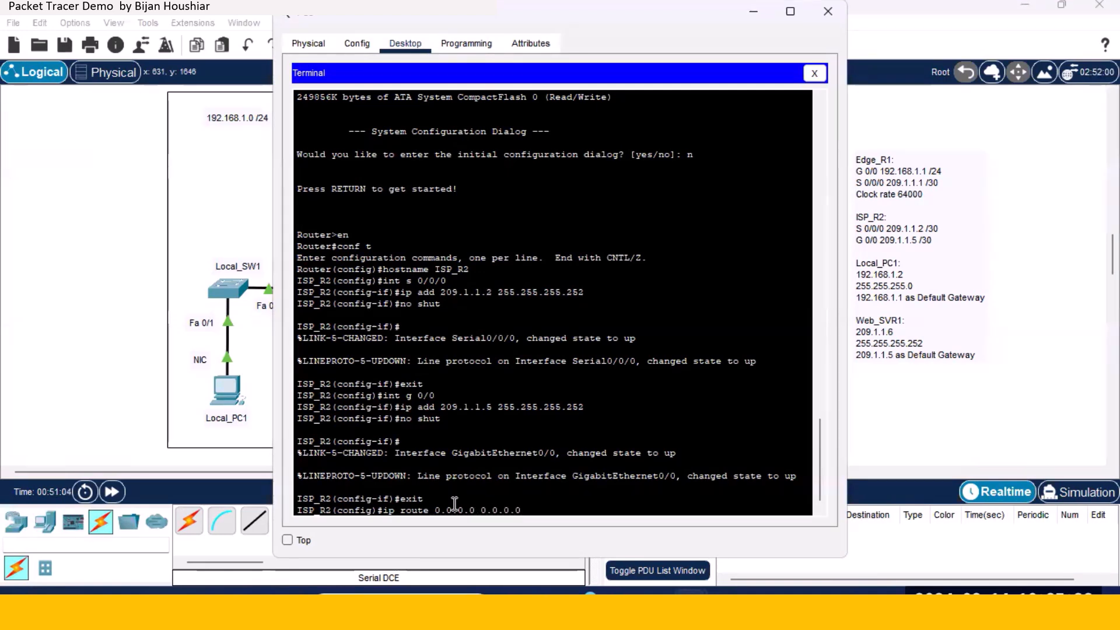
text( s 0/0/0)
key(Return)
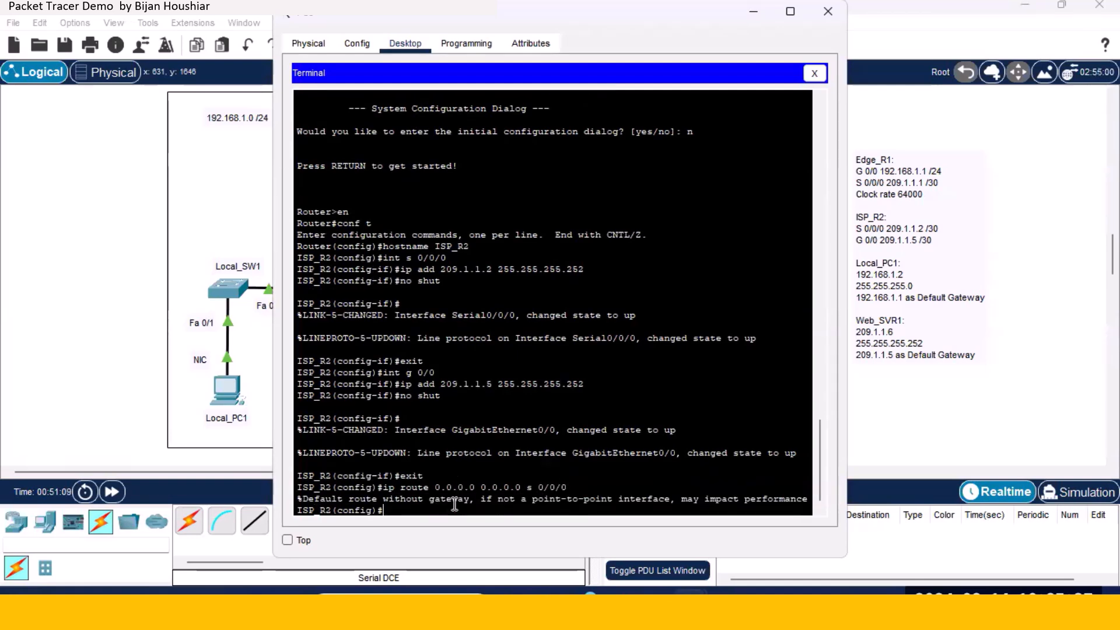
click(827, 11)
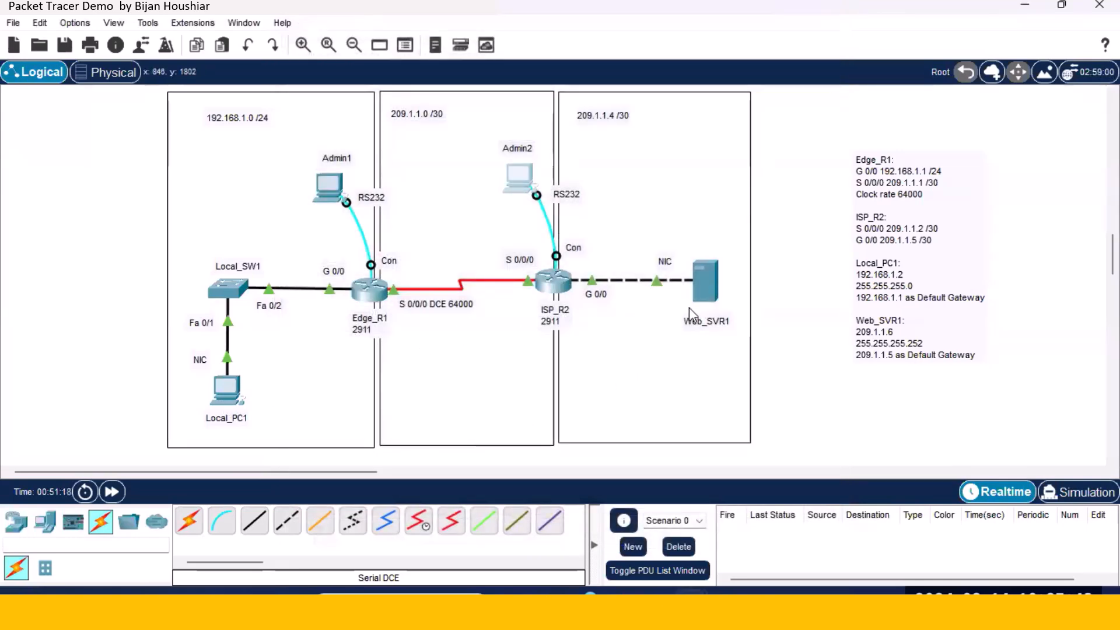
Step: Test connectivity by pinging Web_SVR1 at 209.1.1.6 twice from Local_PC1's command prompt, and close the PC's window
mouse_move(712, 300)
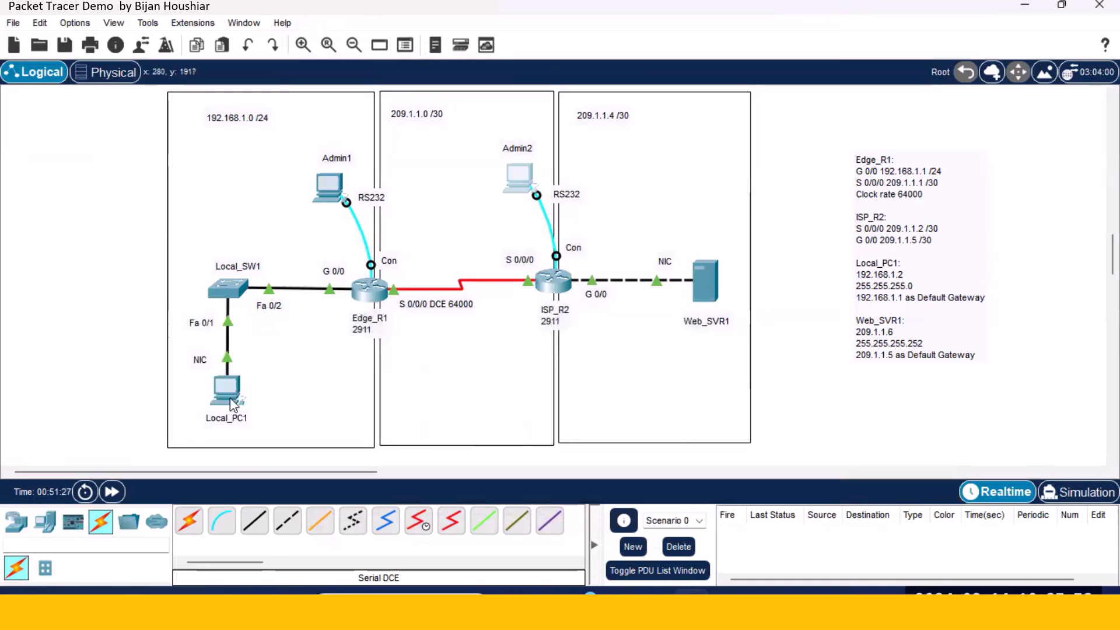
click(230, 397)
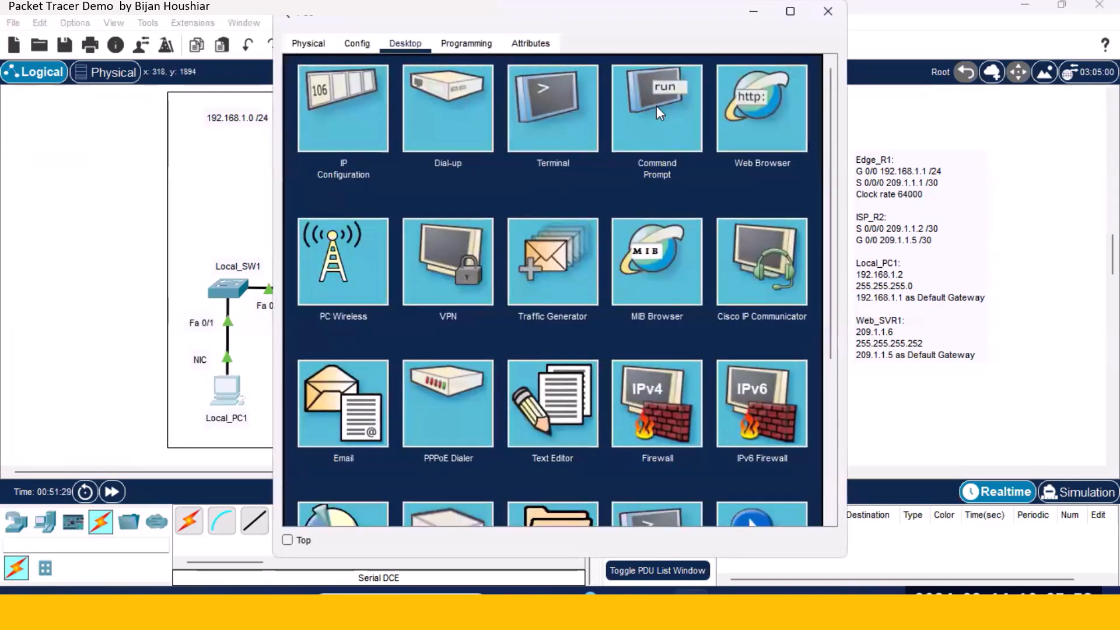
click(656, 106)
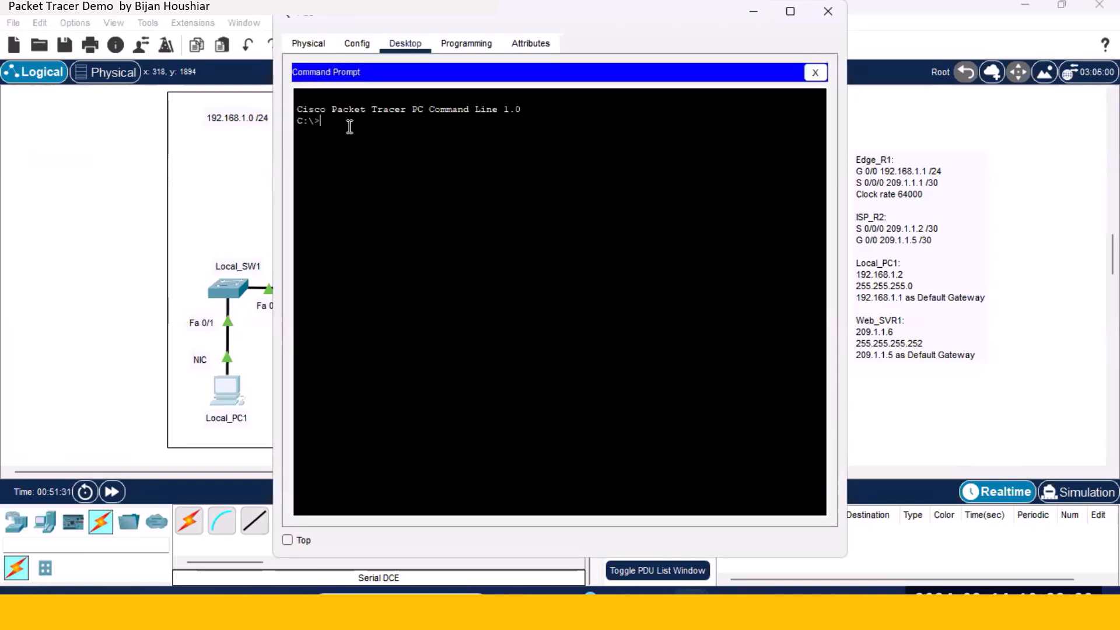
text(ping 209.1.1.6)
key(Return)
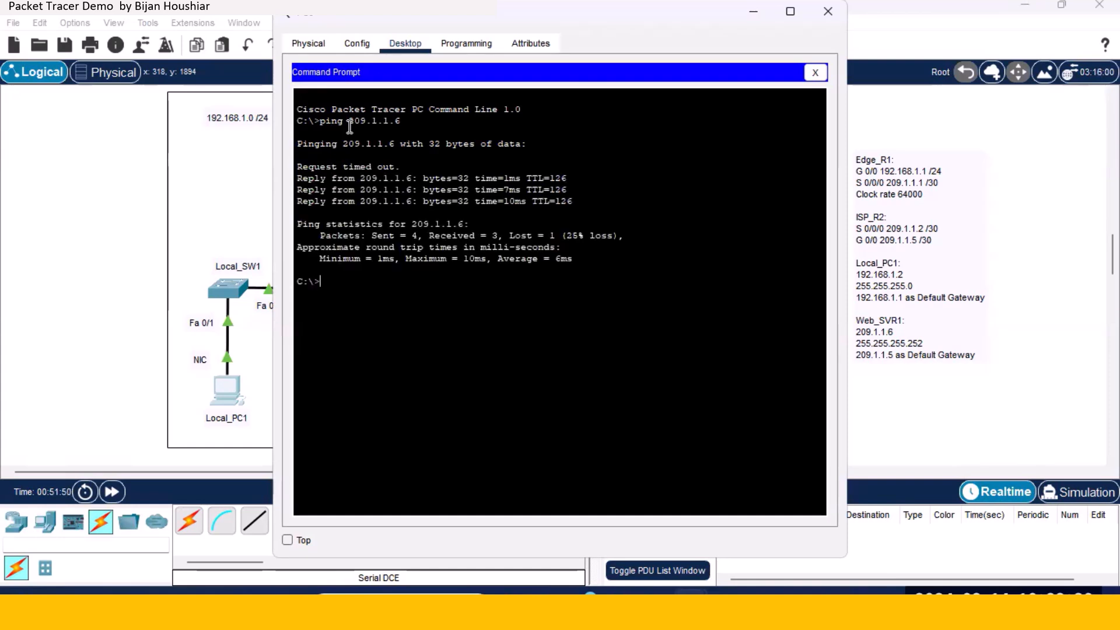
key(Up)
key(Return)
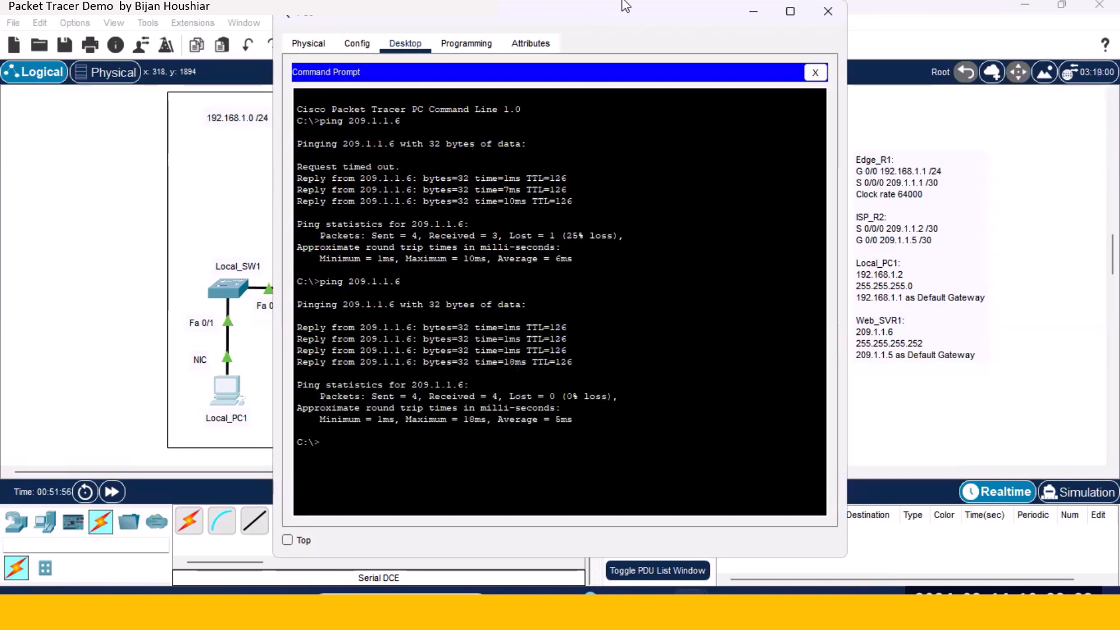
click(828, 15)
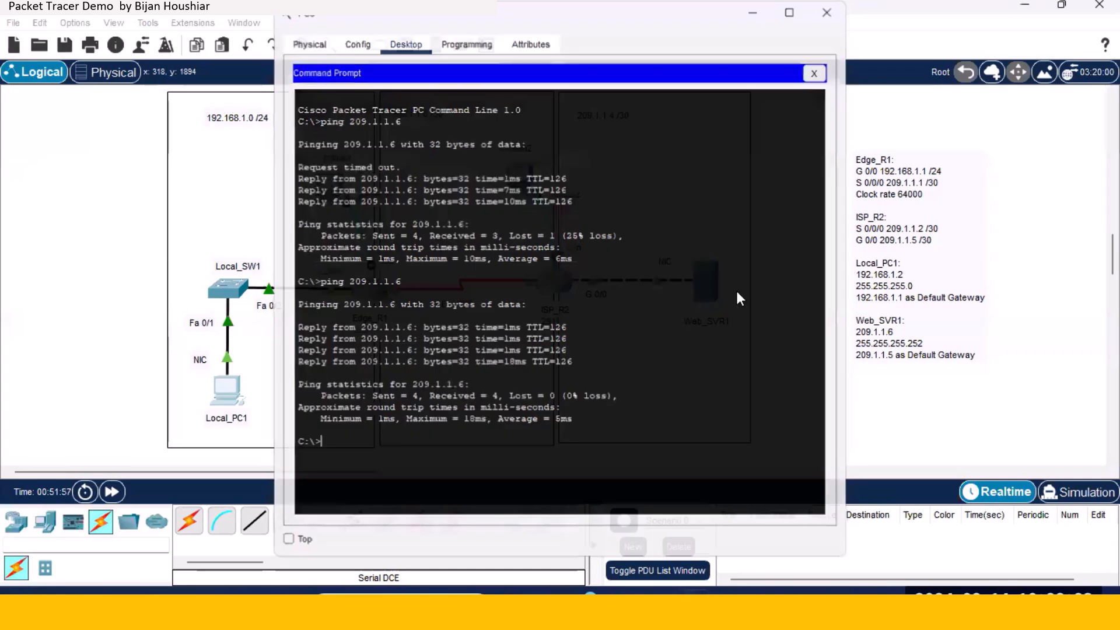